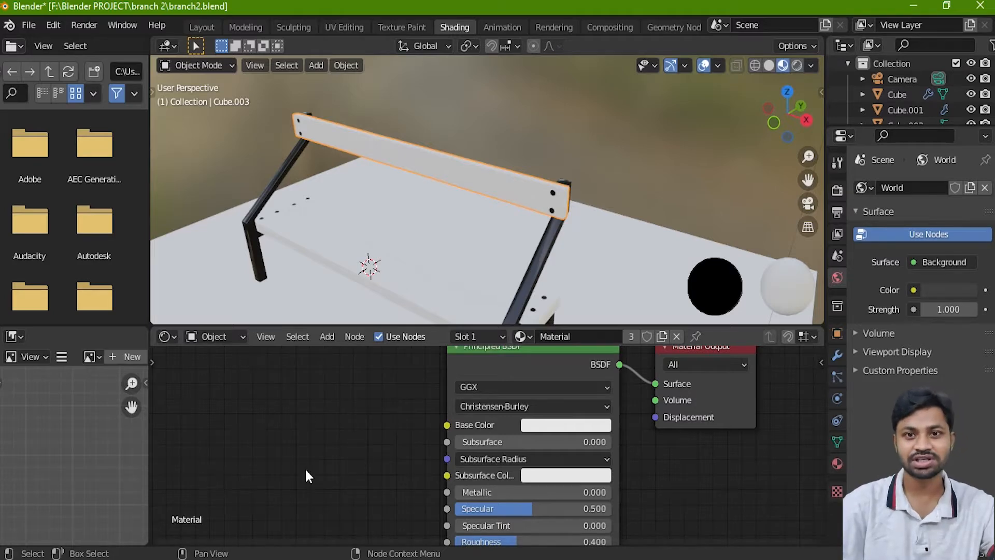
# Bring Wood030_4K_Color.jpg into the material's node tree and connect its Color output to the Principled BSDF Base Color
pyautogui.click(408, 559)
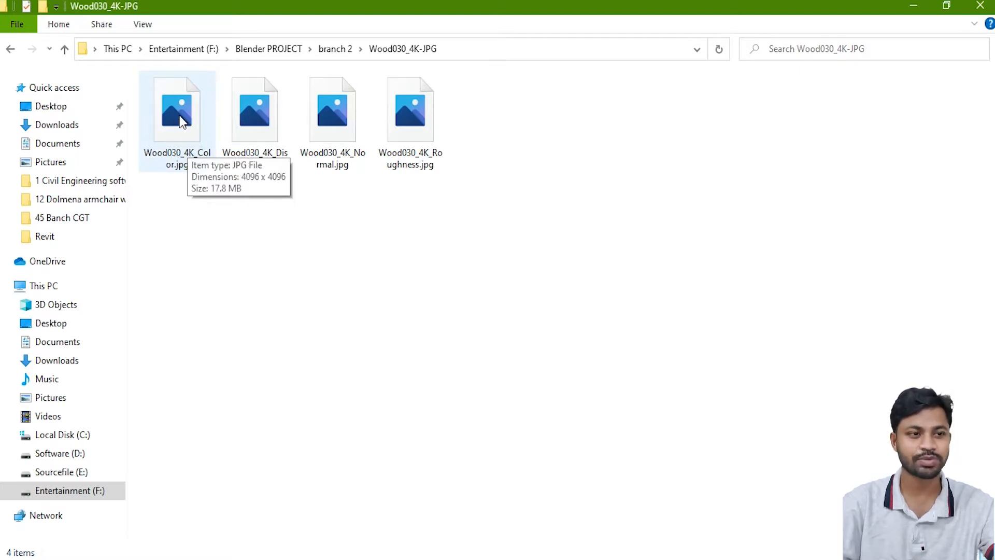
pyautogui.moveTo(176, 114); pyautogui.dragTo(311, 385)
pyautogui.moveTo(347, 430); pyautogui.dragTo(346, 430)
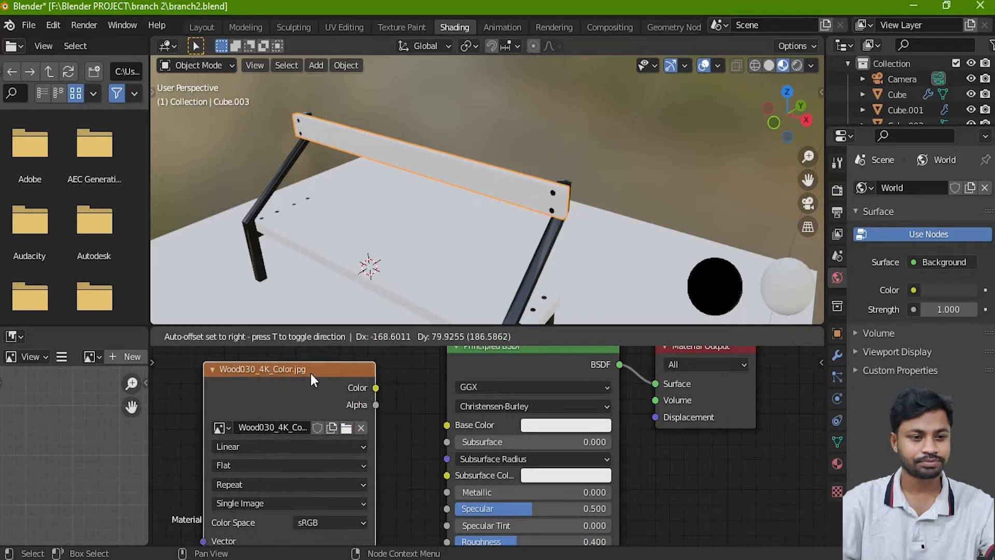
pyautogui.click(256, 363)
pyautogui.moveTo(381, 387); pyautogui.dragTo(442, 425)
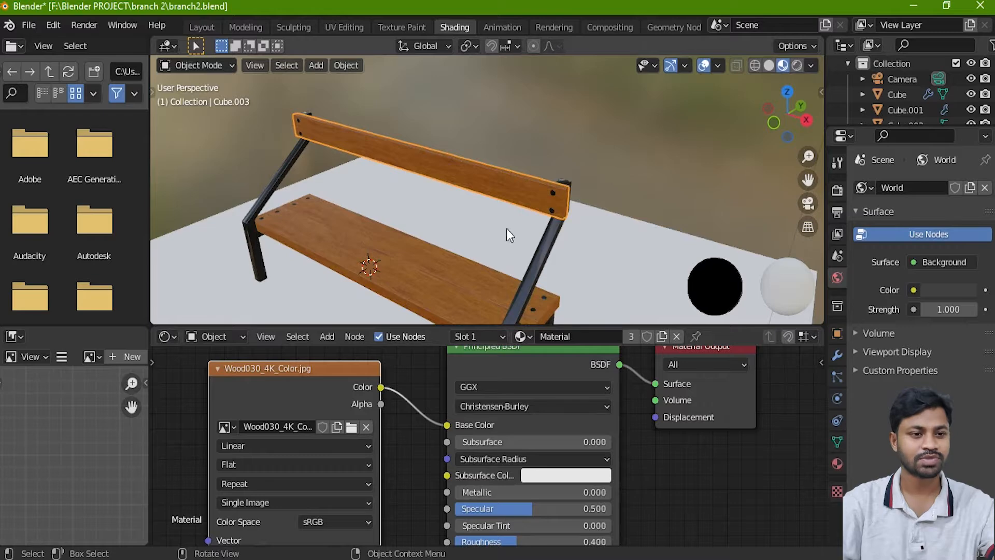
# Examine the wood colour texture on the bench seat and backrest up close
pyautogui.moveTo(507, 229); pyautogui.dragTo(488, 193, button='middle')
pyautogui.scroll(4, 539, 185)
pyautogui.scroll(-6, 543, 205)
pyautogui.scroll(3, 488, 194)
pyautogui.moveTo(497, 231)
pyautogui.mouseDown(button='middle')
pyautogui.moveTo(462, 243)
pyautogui.moveTo(480, 233)
pyautogui.mouseUp(button='middle')
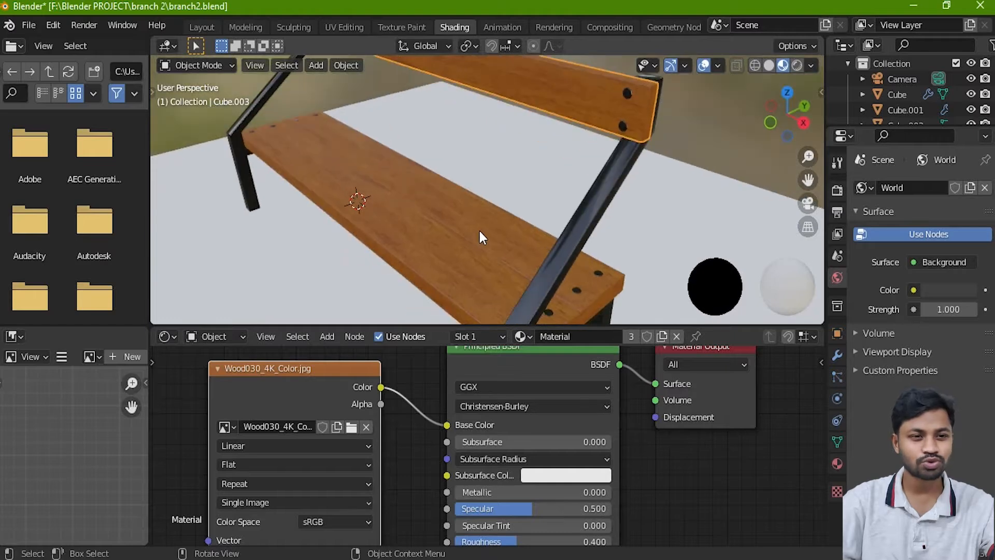
pyautogui.scroll(10, 480, 232)
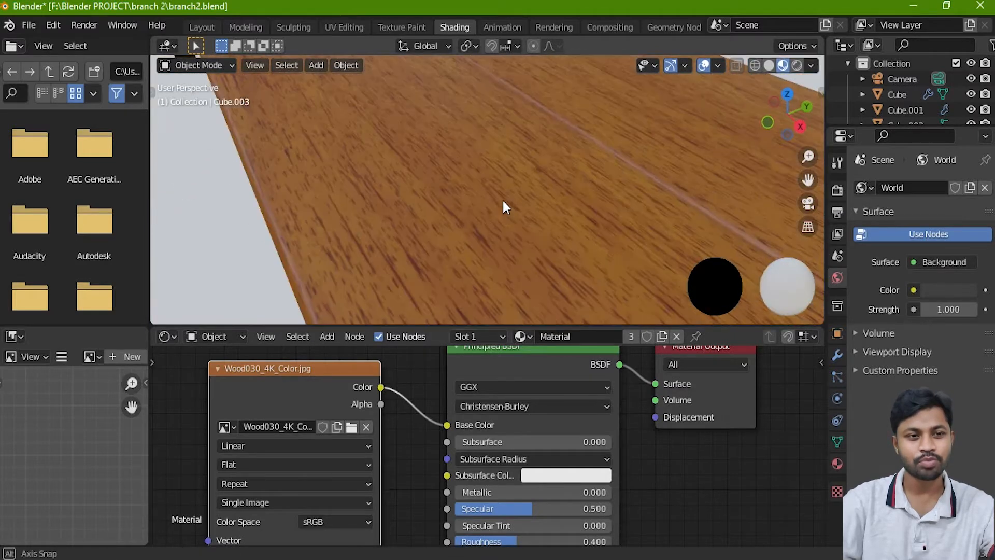
pyautogui.scroll(-3, 505, 206)
pyautogui.scroll(-2, 453, 399)
pyautogui.scroll(-7, 451, 404)
# Add Wood030_4K_Displacement.jpg from the Wood030_4K-JPG folder to the material's node tree below the colour texture
pyautogui.moveTo(454, 424); pyautogui.dragTo(458, 343, button='middle')
pyautogui.moveTo(443, 445); pyautogui.dragTo(456, 435, button='middle')
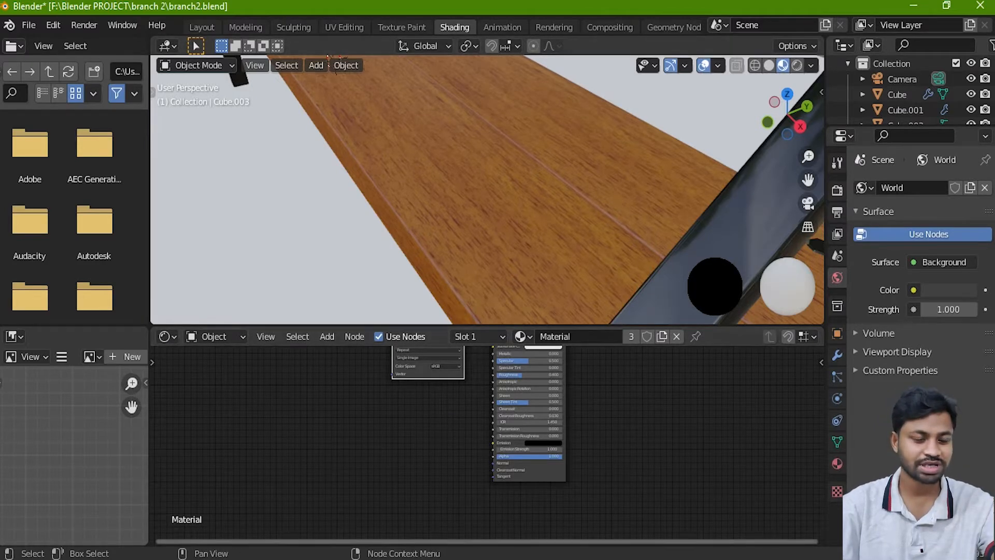
pyautogui.click(420, 557)
pyautogui.click(420, 534)
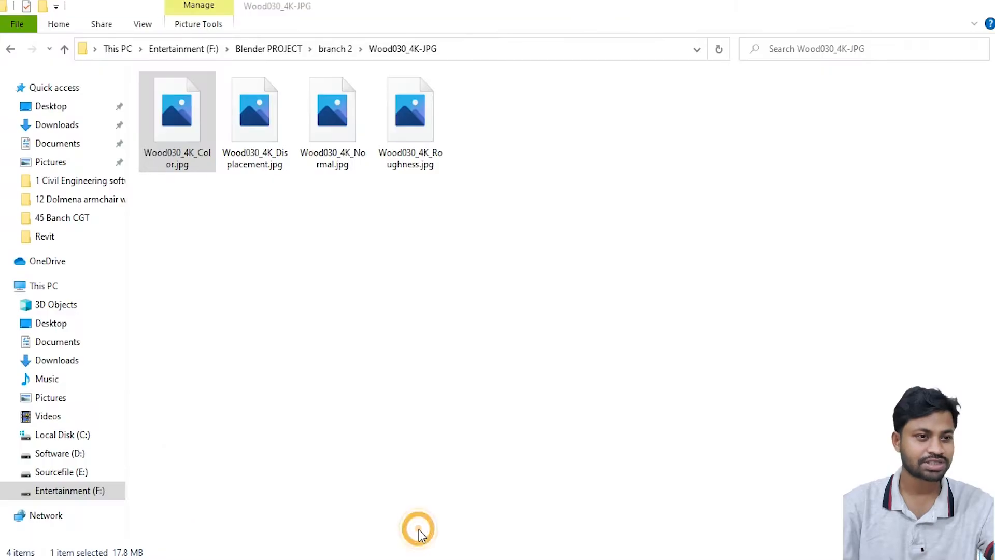
pyautogui.click(387, 352)
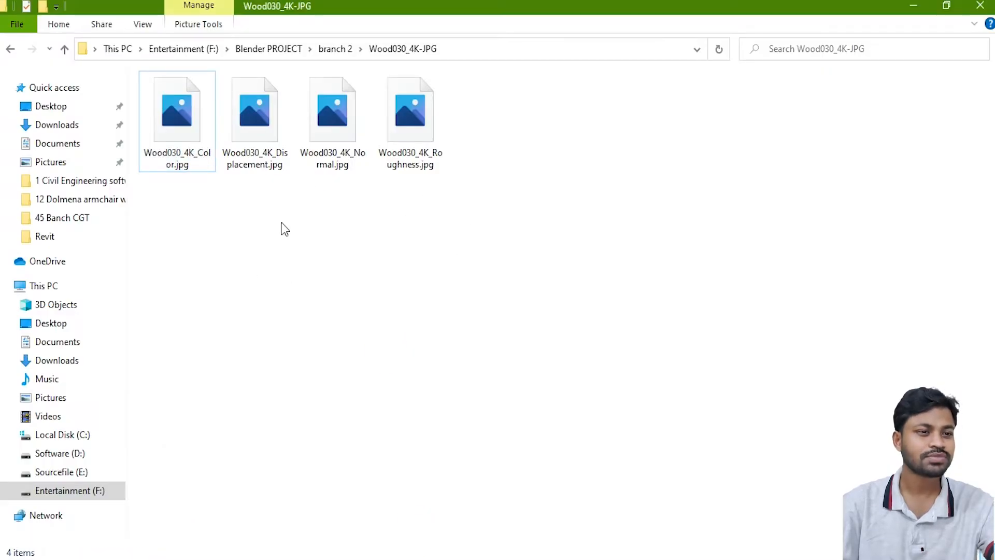
pyautogui.moveTo(254, 124); pyautogui.dragTo(347, 494)
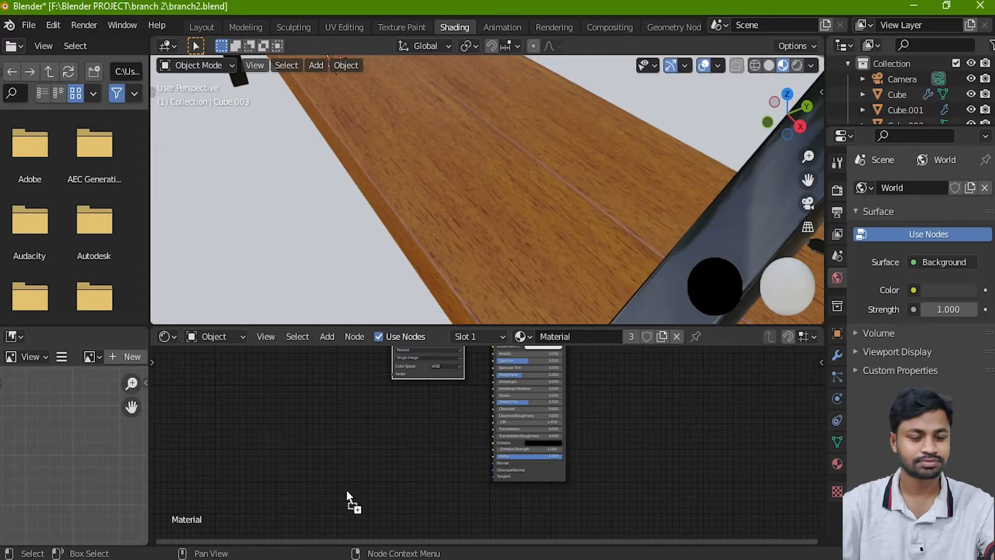
pyautogui.moveTo(361, 460); pyautogui.dragTo(363, 460)
# Move the displacement texture node away from the Principled BSDF, leaving room for another node between them
pyautogui.scroll(1, 441, 456)
pyautogui.moveTo(450, 470); pyautogui.dragTo(438, 510, button='middle')
pyautogui.scroll(1, 441, 456)
pyautogui.scroll(1, 455, 392)
pyautogui.moveTo(362, 443); pyautogui.dragTo(346, 412)
pyautogui.scroll(1, 423, 427)
pyautogui.moveTo(423, 424); pyautogui.dragTo(440, 439, button='middle')
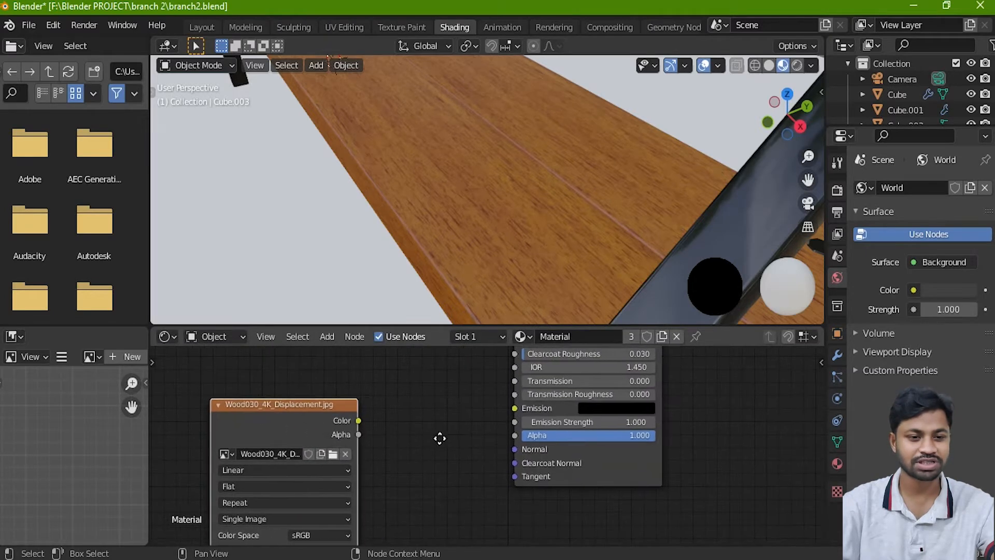
pyautogui.moveTo(324, 413); pyautogui.dragTo(276, 417)
pyautogui.click(371, 416)
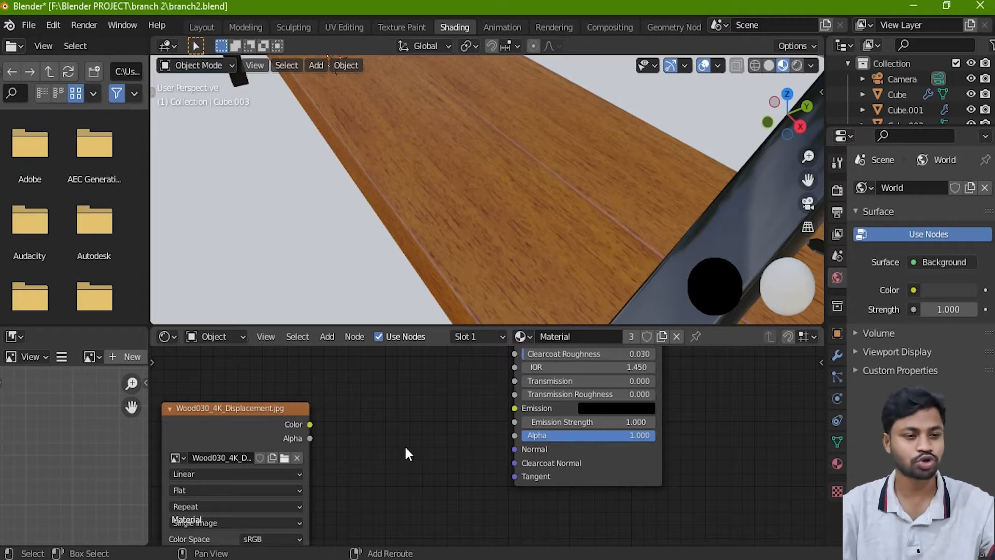
# Add a Bump node between the displacement texture and the Principled BSDF
pyautogui.hotkey('shift', 'a')
pyautogui.moveTo(406, 448)
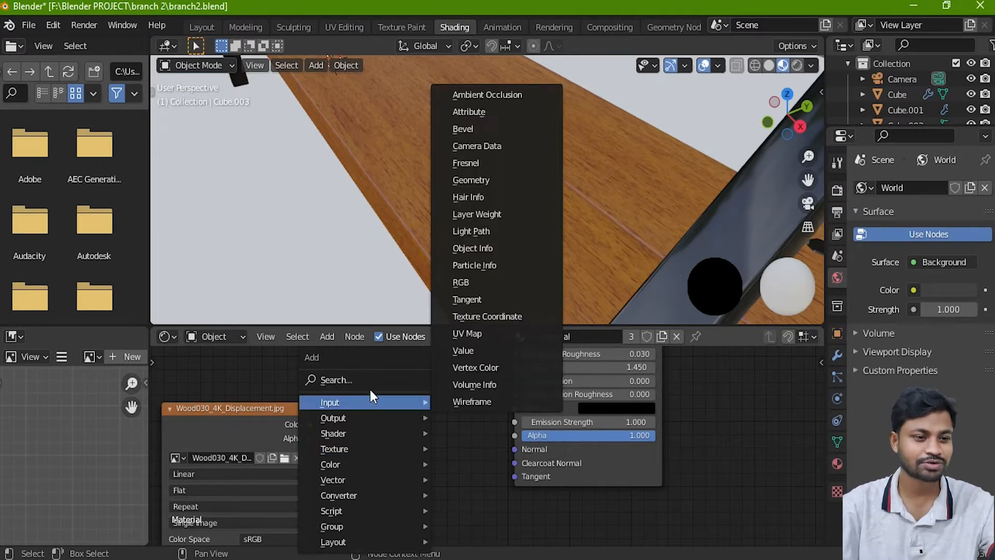
pyautogui.moveTo(367, 403)
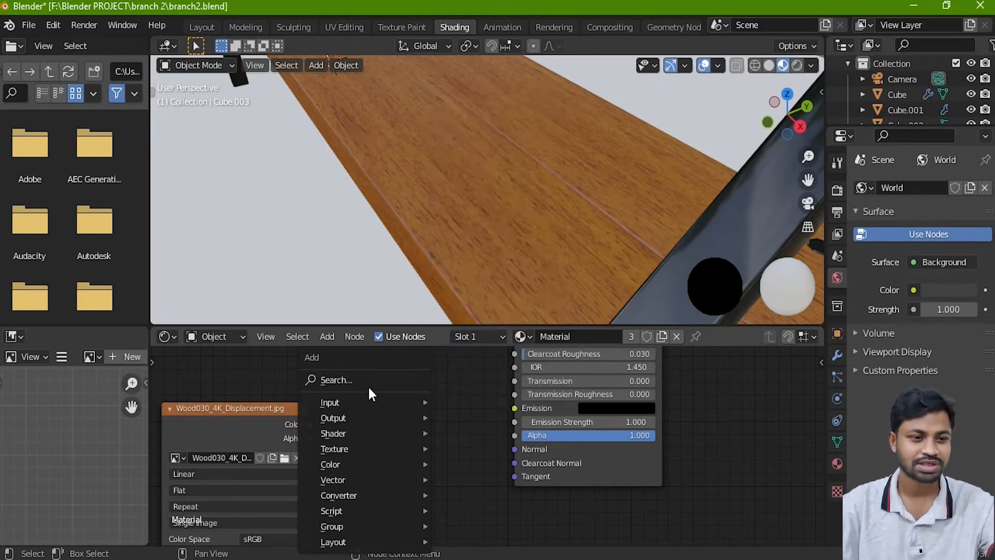
pyautogui.click(368, 383)
pyautogui.write('bum')
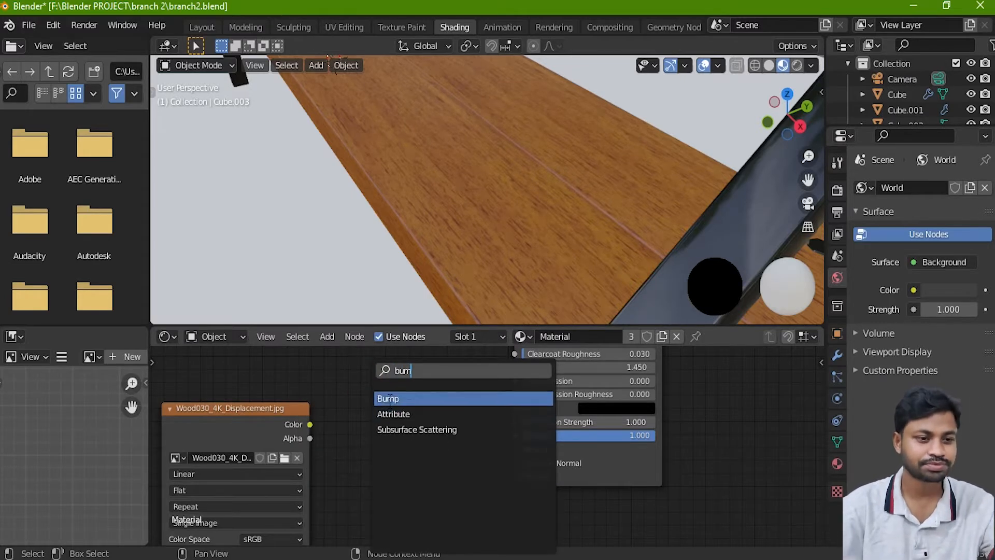
pyautogui.click(390, 398)
pyautogui.click(389, 420)
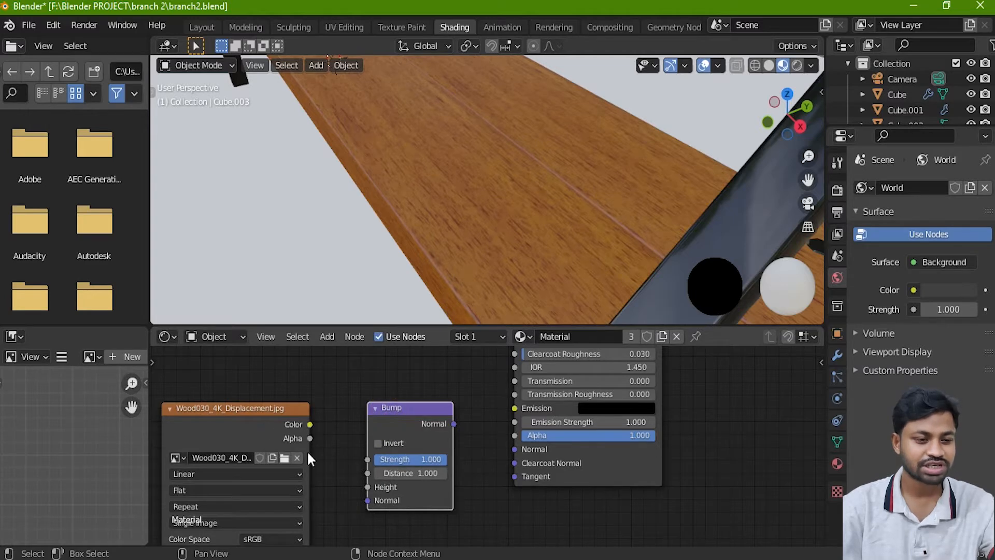
# Set the displacement texture's color space to Non-Color
pyautogui.moveTo(243, 544); pyautogui.dragTo(272, 478, button='middle')
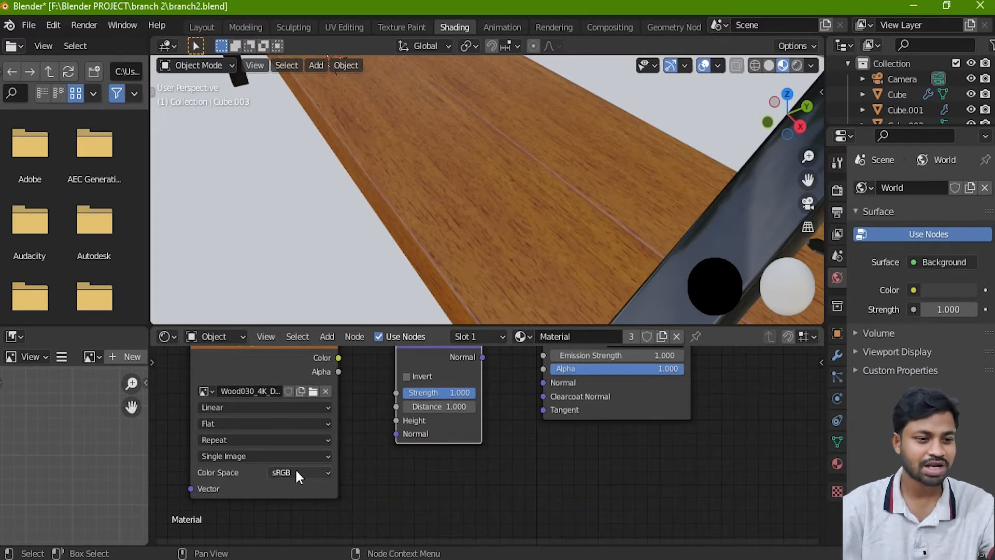
pyautogui.click(294, 469)
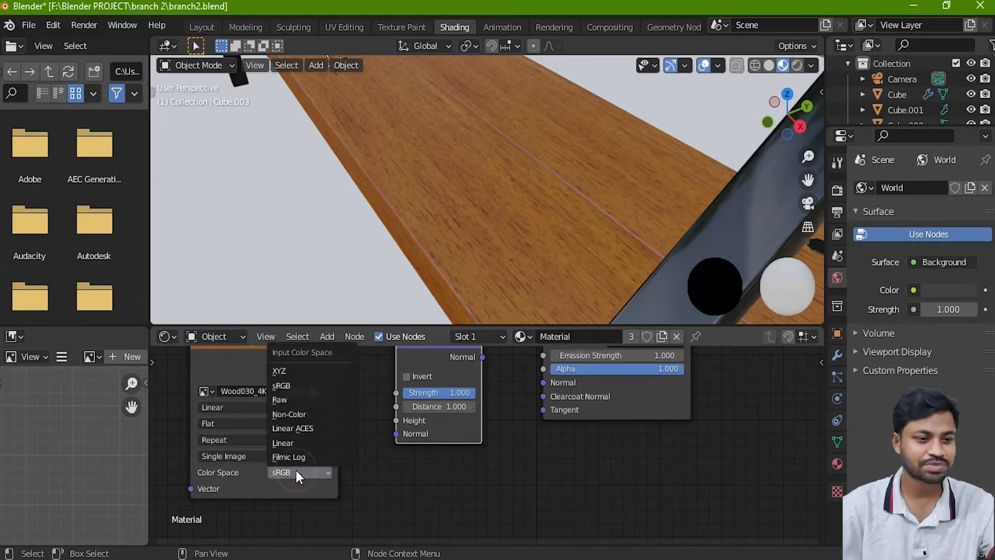
pyautogui.click(294, 414)
pyautogui.moveTo(363, 450); pyautogui.dragTo(302, 494, button='middle')
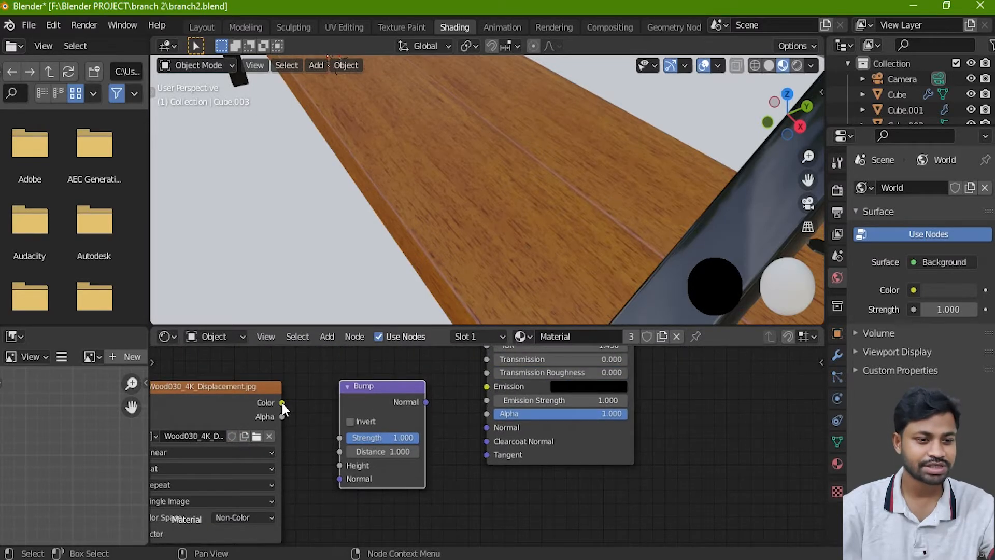
# Connect the displacement Color to the Bump Height and the Bump Normal to the Principled BSDF Normal, with Bump strength 0.317
pyautogui.moveTo(282, 402); pyautogui.dragTo(338, 451)
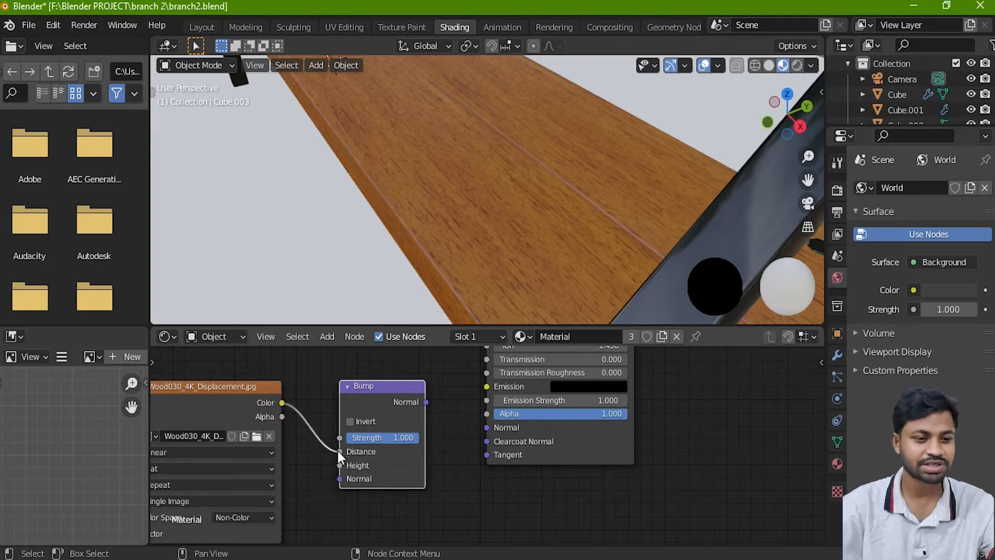
pyautogui.moveTo(426, 402); pyautogui.dragTo(486, 427)
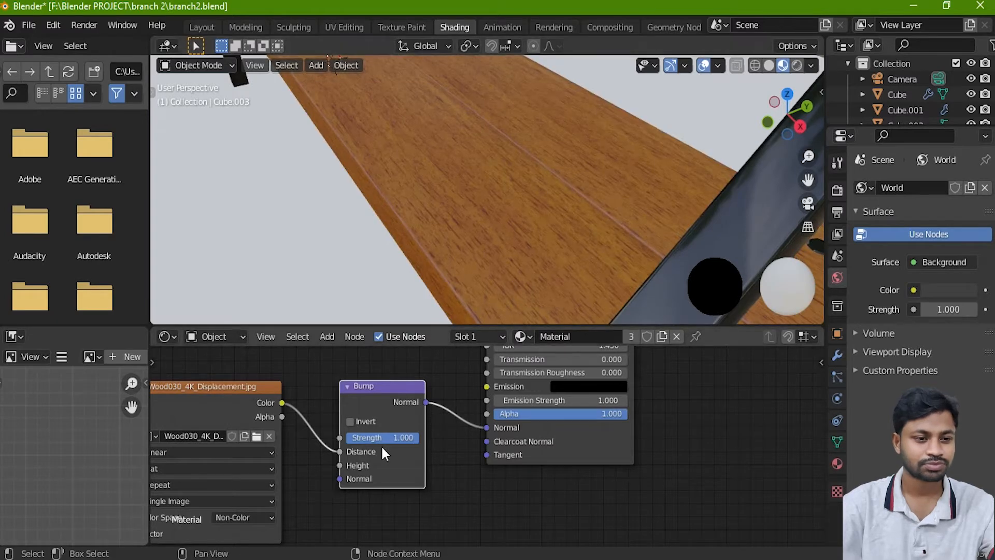
pyautogui.moveTo(385, 438); pyautogui.dragTo(340, 465)
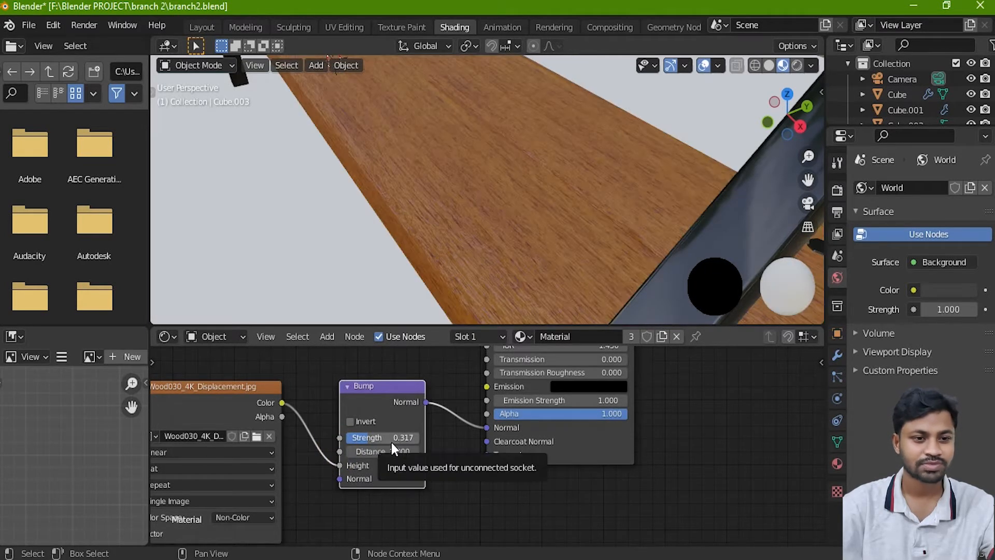
# Set the Bump strength to 0.425 and check the grain on the bench
pyautogui.scroll(4, 502, 250)
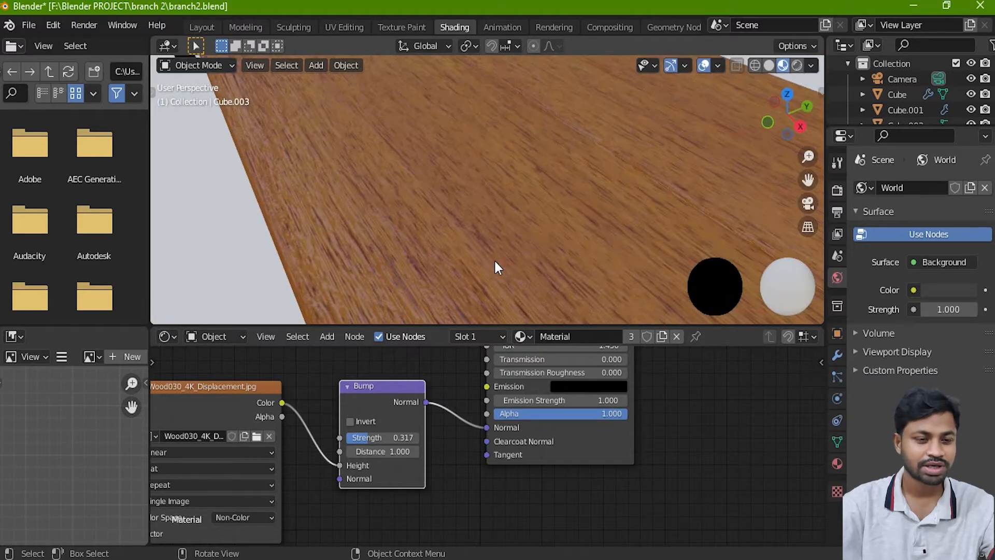
pyautogui.moveTo(356, 293); pyautogui.dragTo(371, 276, button='middle')
pyautogui.moveTo(361, 435)
pyautogui.mouseDown()
pyautogui.moveTo(409, 435)
pyautogui.moveTo(353, 436)
pyautogui.moveTo(375, 435)
pyautogui.mouseUp()
pyautogui.scroll(-5, 487, 238)
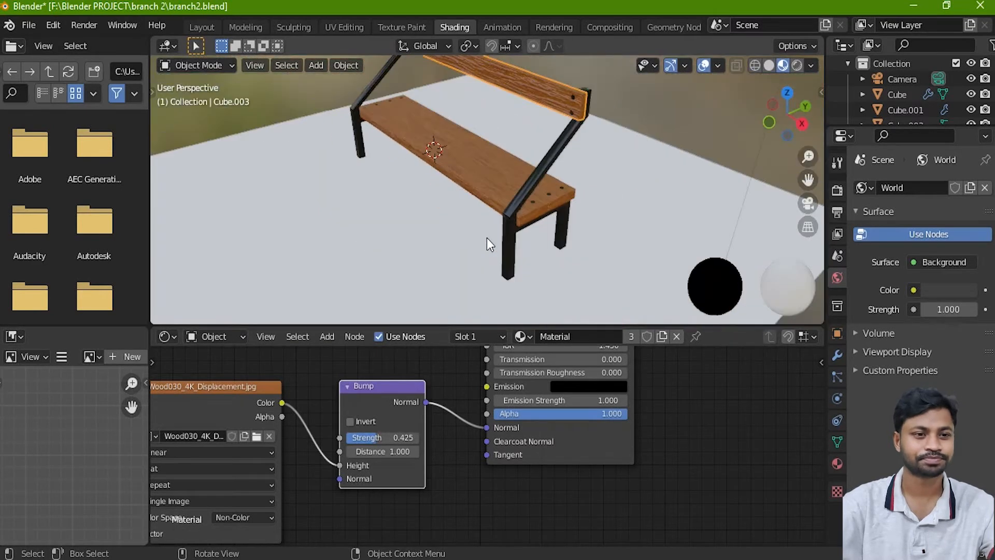
pyautogui.moveTo(487, 238); pyautogui.dragTo(507, 235, button='middle')
# Set the Bump strength to 0.208 and check the wood relief from several angles
pyautogui.scroll(5, 508, 228)
pyautogui.moveTo(372, 437); pyautogui.dragTo(360, 437)
pyautogui.scroll(-6, 593, 230)
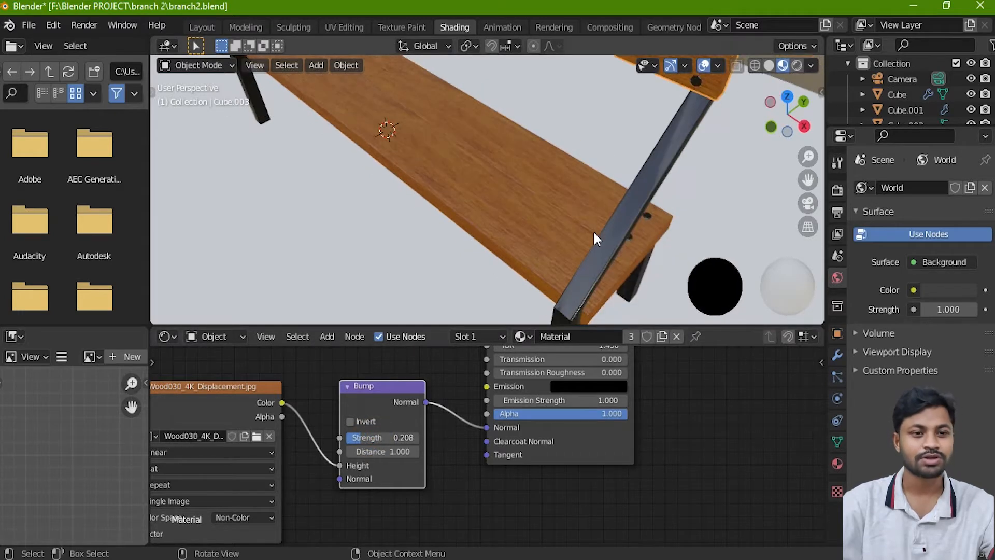
pyautogui.moveTo(574, 220); pyautogui.dragTo(612, 191, button='middle')
pyautogui.moveTo(499, 220); pyautogui.dragTo(537, 209, button='middle')
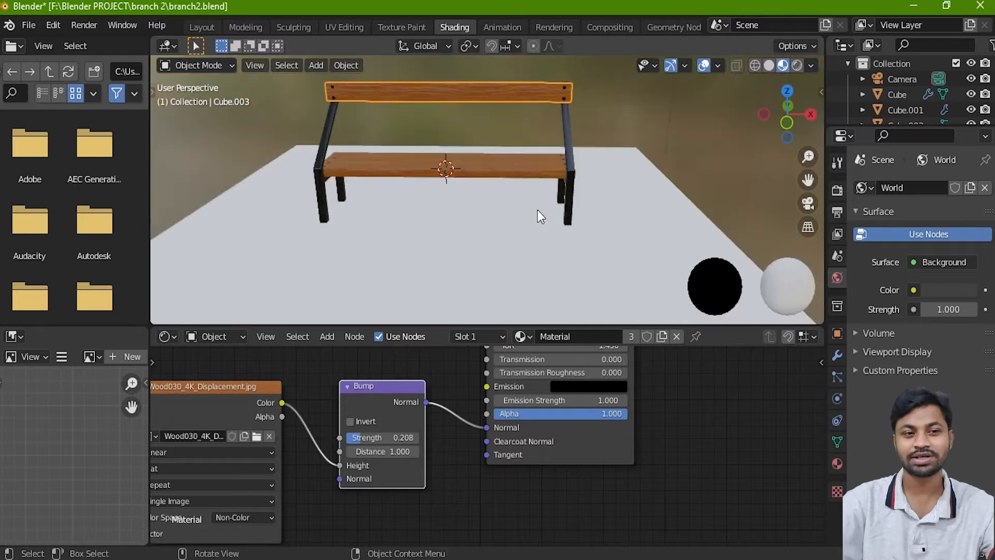
pyautogui.scroll(4, 544, 202)
pyautogui.moveTo(574, 161); pyautogui.dragTo(512, 213, button='middle')
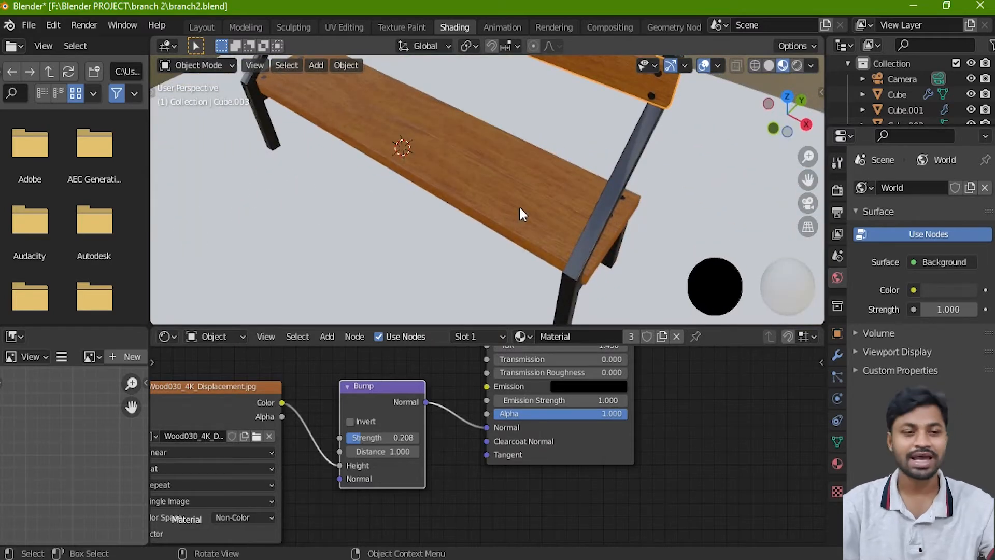
# Display the bench with Material Preview shading in the Layout workspace and inspect the seat's wood grain
pyautogui.click(200, 27)
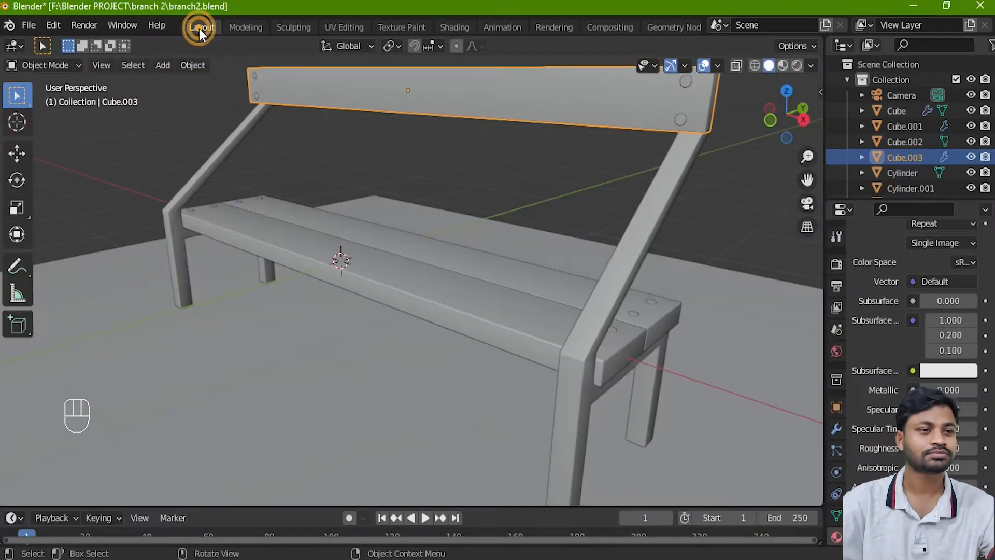
pyautogui.scroll(-4, 440, 254)
pyautogui.scroll(3, 461, 262)
pyautogui.moveTo(461, 262)
pyautogui.mouseDown(button='middle')
pyautogui.moveTo(486, 271)
pyautogui.moveTo(487, 300)
pyautogui.mouseUp(button='middle')
pyautogui.scroll(-3, 487, 271)
pyautogui.scroll(1, 481, 285)
pyautogui.scroll(2, 487, 299)
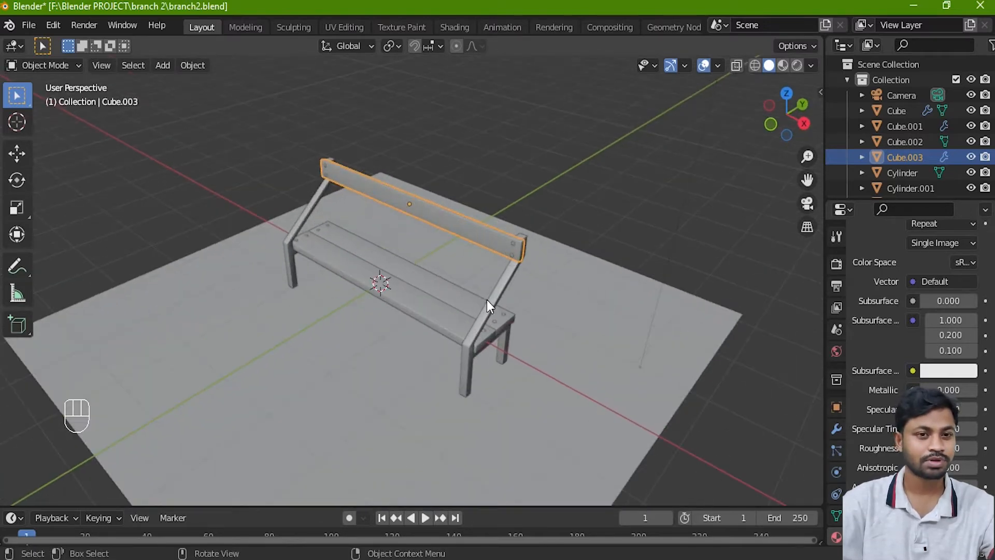
pyautogui.click(782, 64)
pyautogui.moveTo(434, 303); pyautogui.dragTo(370, 275, button='middle')
pyautogui.scroll(4, 466, 287)
pyautogui.scroll(3, 365, 311)
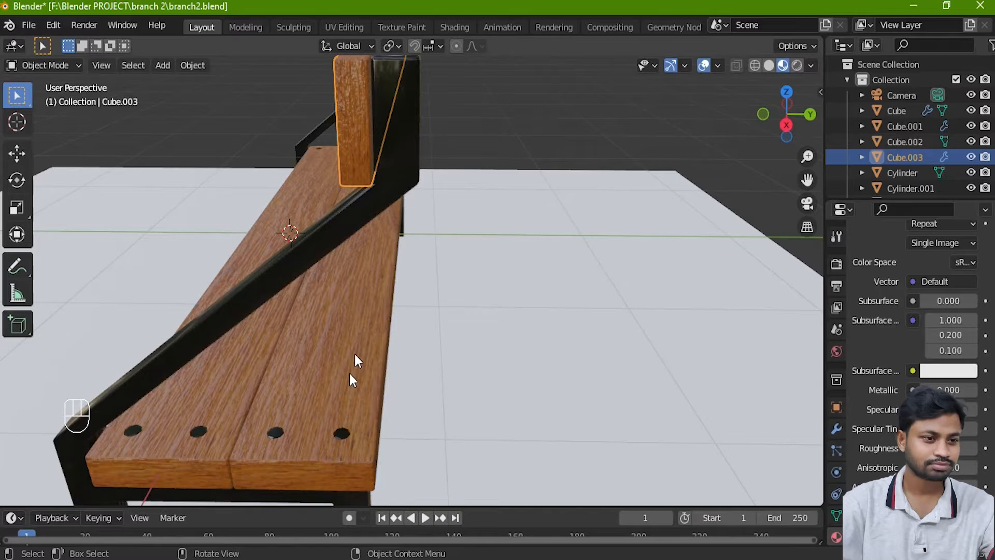
pyautogui.scroll(3, 311, 389)
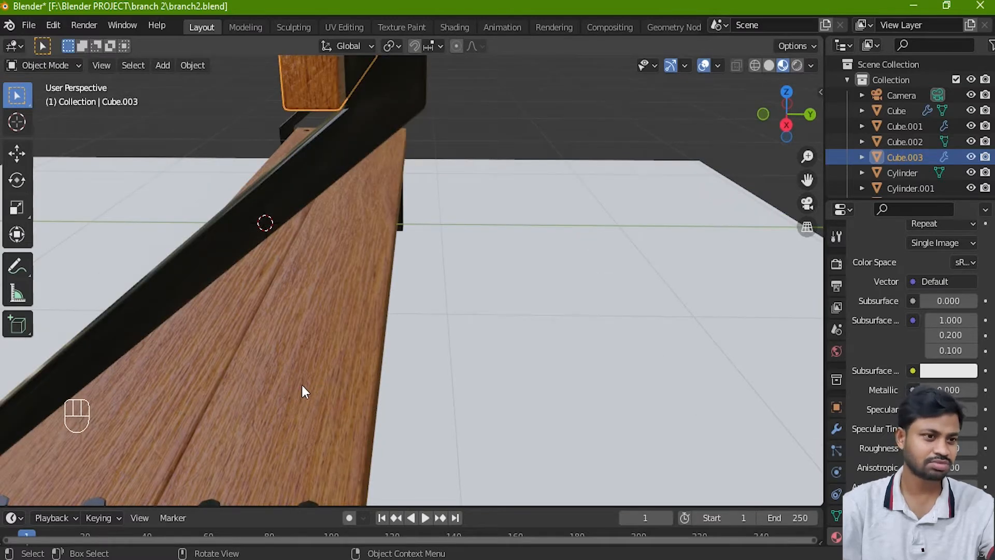
# Return to the Shading workspace and lower the Bump strength slightly
pyautogui.click(454, 27)
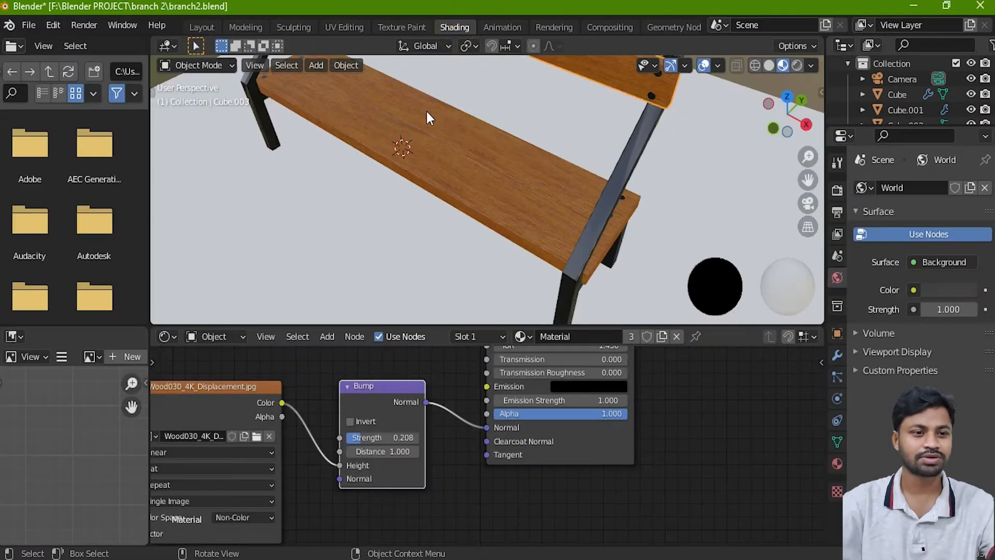
pyautogui.scroll(3, 357, 441)
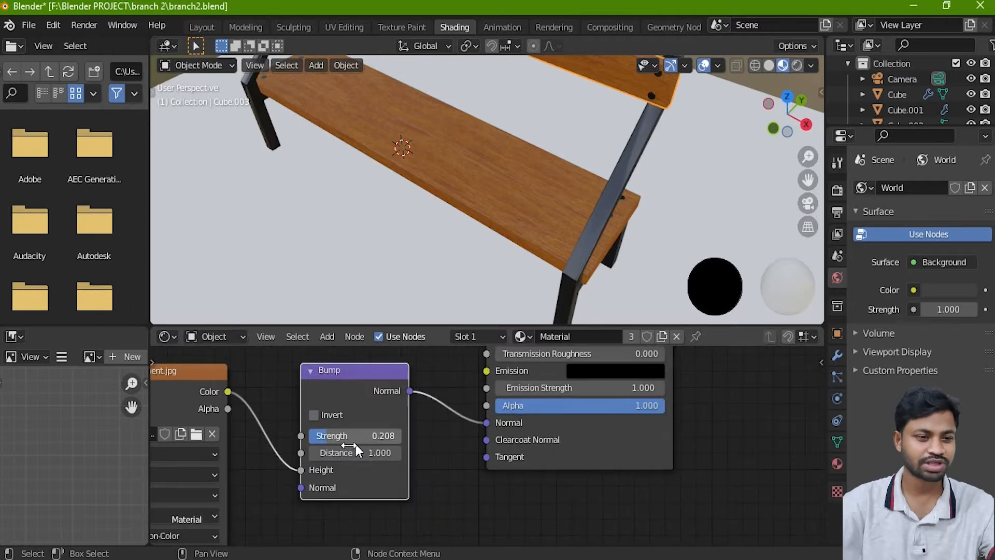
pyautogui.moveTo(282, 435); pyautogui.dragTo(277, 436)
# Review the wood material on the whole bench in the Layout workspace
pyautogui.click(207, 26)
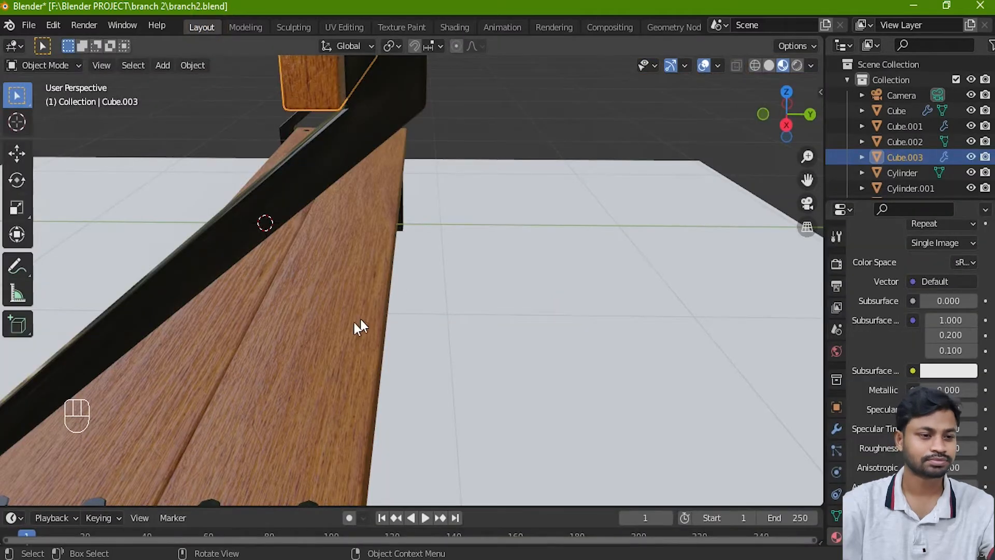
pyautogui.scroll(-10, 331, 342)
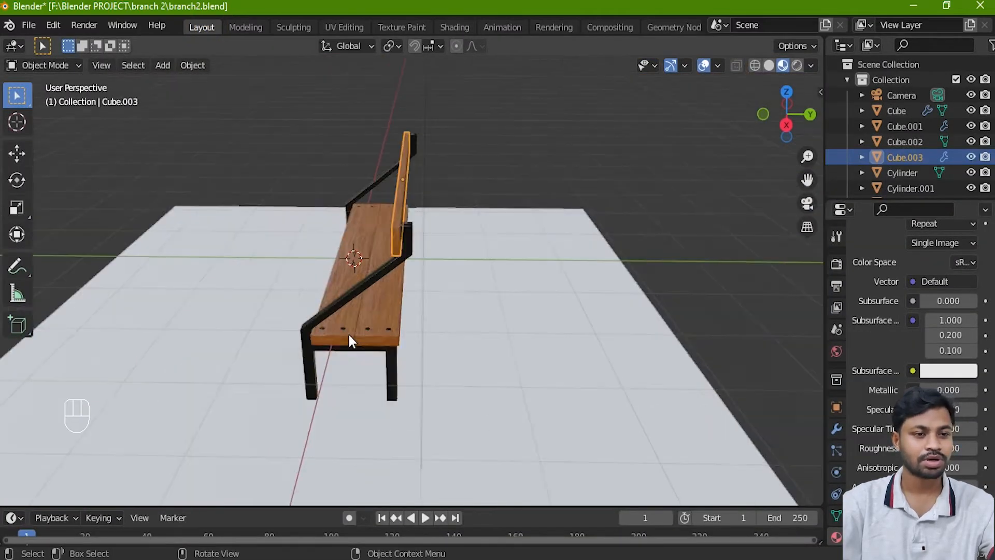
pyautogui.moveTo(349, 335); pyautogui.dragTo(425, 333, button='middle')
pyautogui.scroll(3, 418, 329)
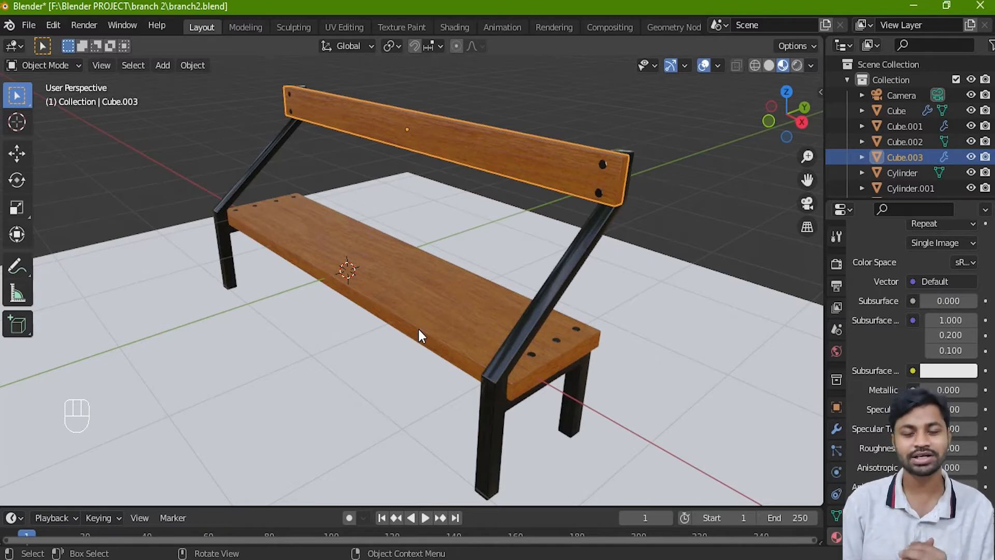
# Set the scene's render engine to Cycles and look over its sampling settings
pyautogui.click(839, 263)
pyautogui.scroll(5, 893, 319)
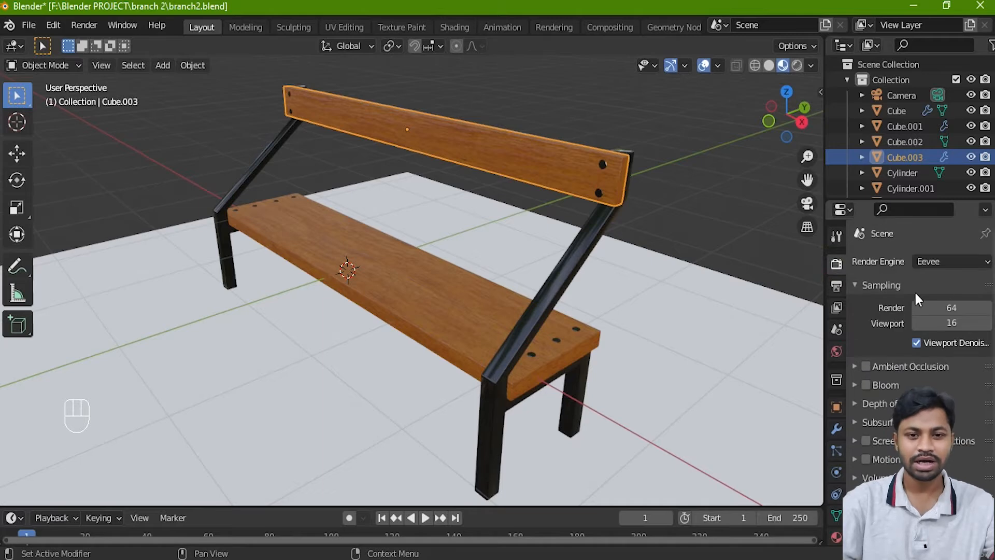
pyautogui.click(940, 262)
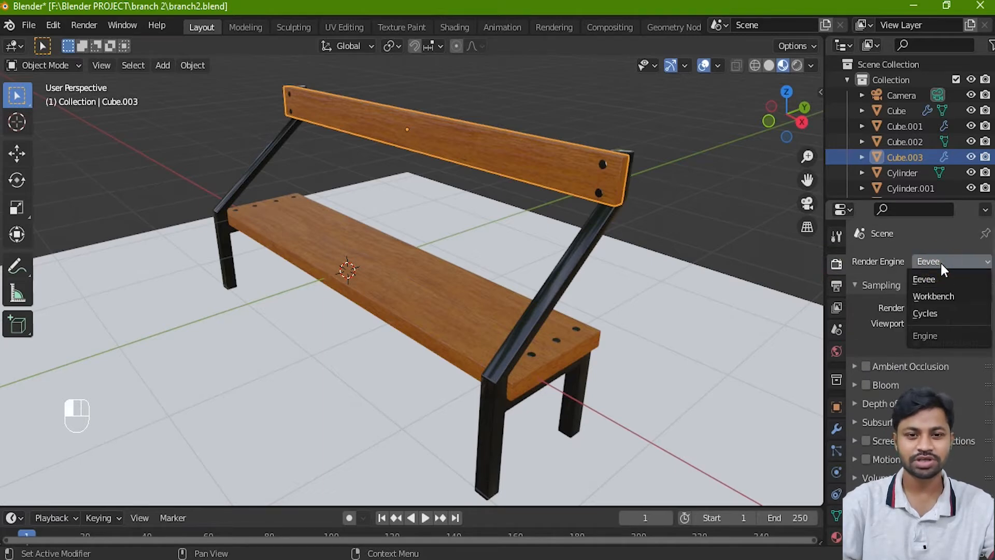
pyautogui.click(918, 312)
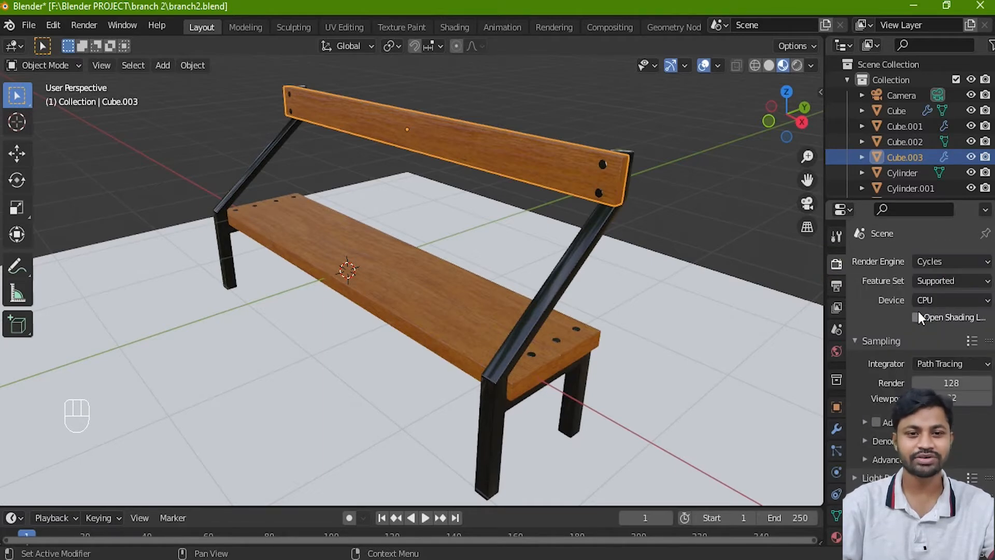
pyautogui.scroll(-3, 876, 342)
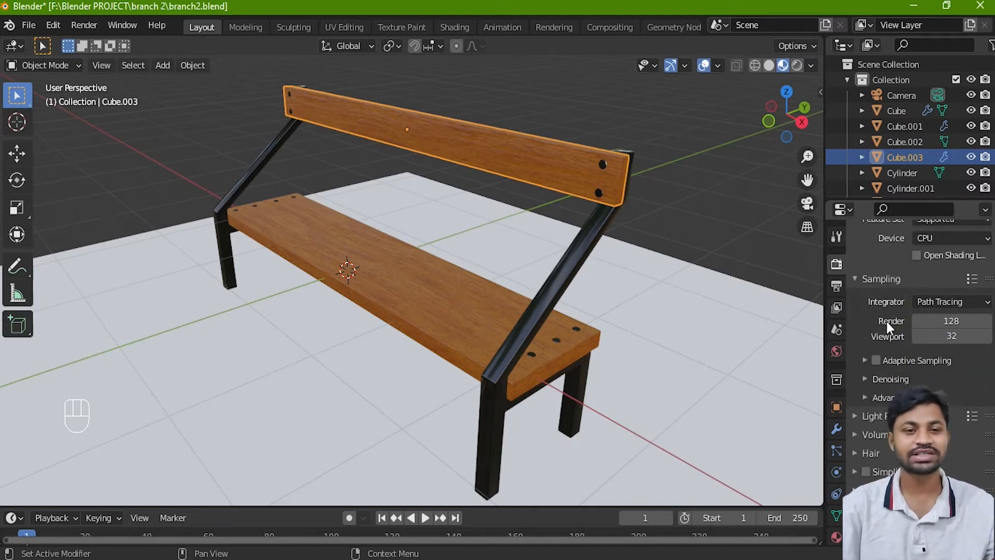
pyautogui.scroll(-2, 648, 264)
# Split the viewport into quad view, with the perspective quadrant looking through the camera
pyautogui.moveTo(645, 266); pyautogui.dragTo(605, 290, button='middle')
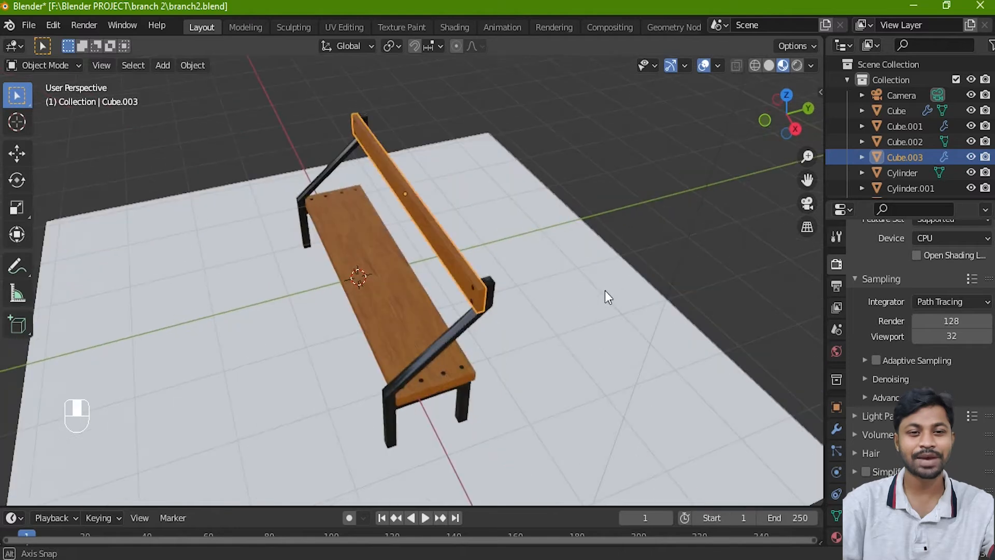
pyautogui.scroll(3, 947, 268)
pyautogui.moveTo(613, 289); pyautogui.dragTo(474, 306, button='middle')
pyautogui.scroll(4, 620, 284)
pyautogui.scroll(-5, 543, 275)
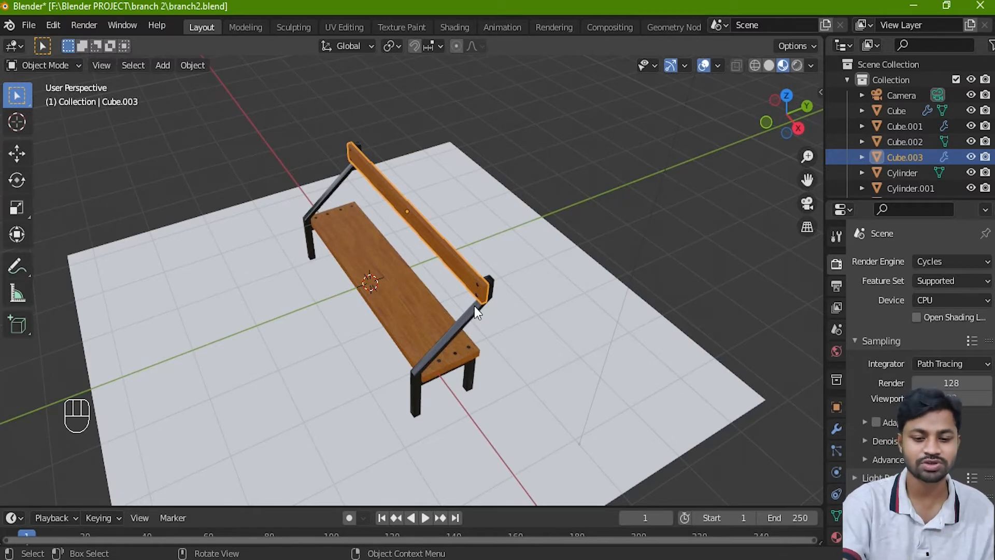
pyautogui.press('KP_0')
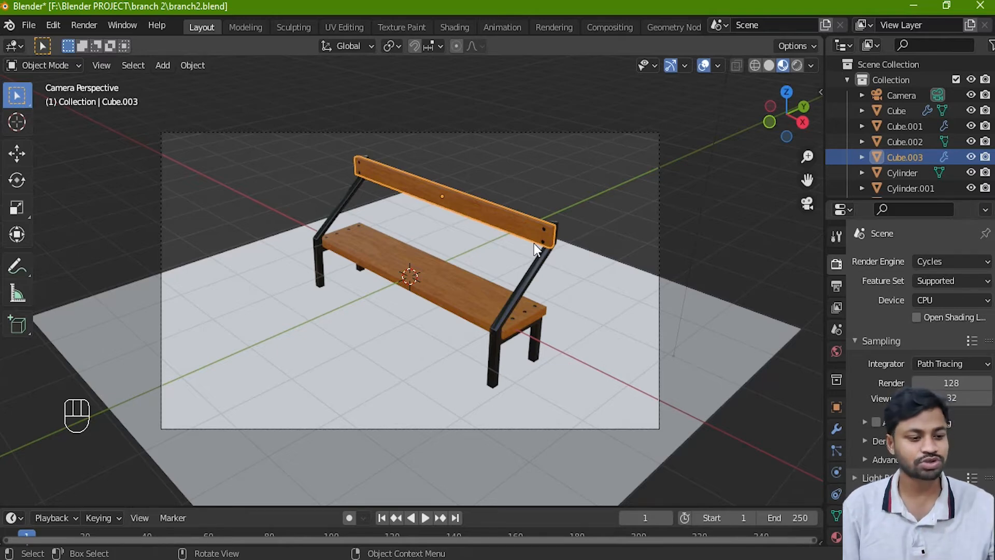
pyautogui.hotkey('ctrl', 'alt')
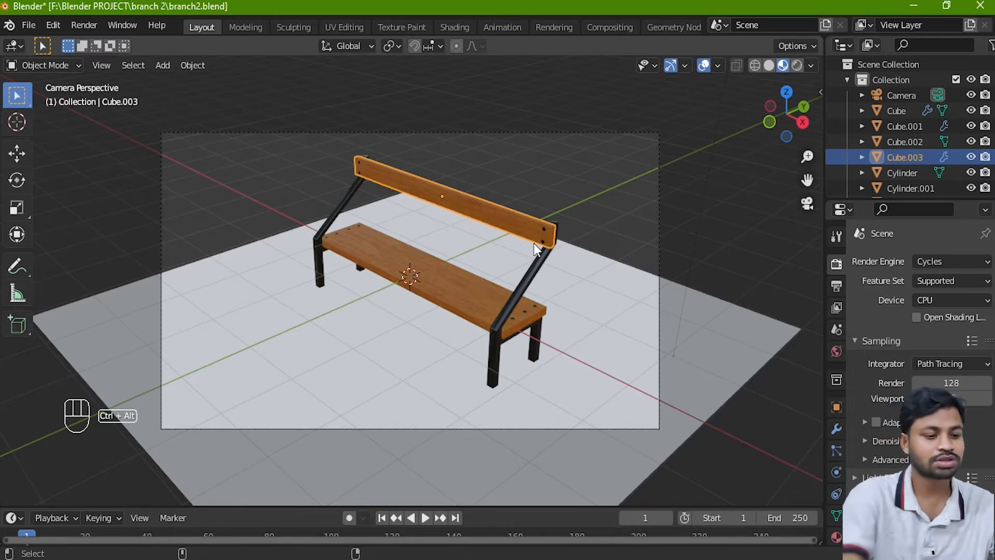
pyautogui.hotkey('ctrl', 'alt', 'q')
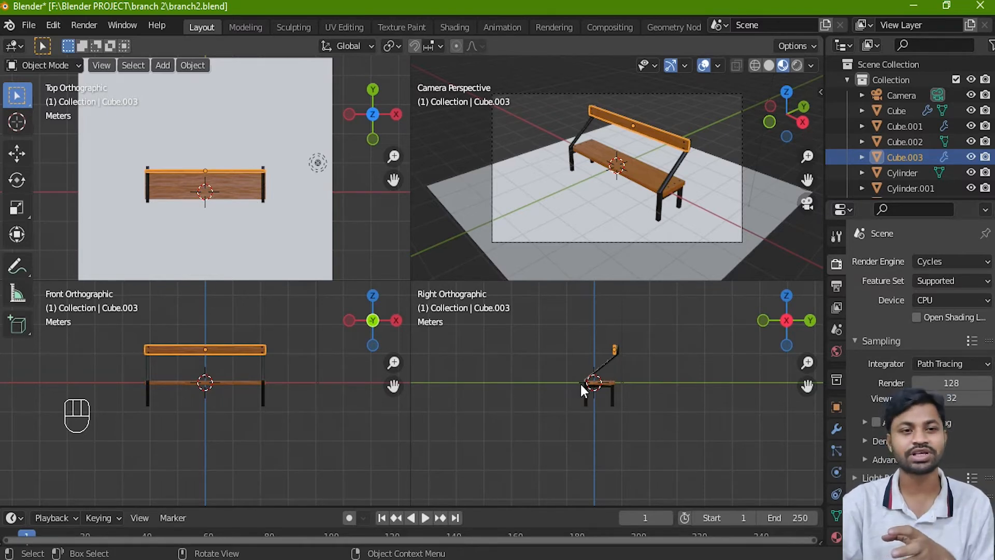
pyautogui.moveTo(555, 202); pyautogui.dragTo(584, 202, button='middle')
pyautogui.scroll(2, 583, 202)
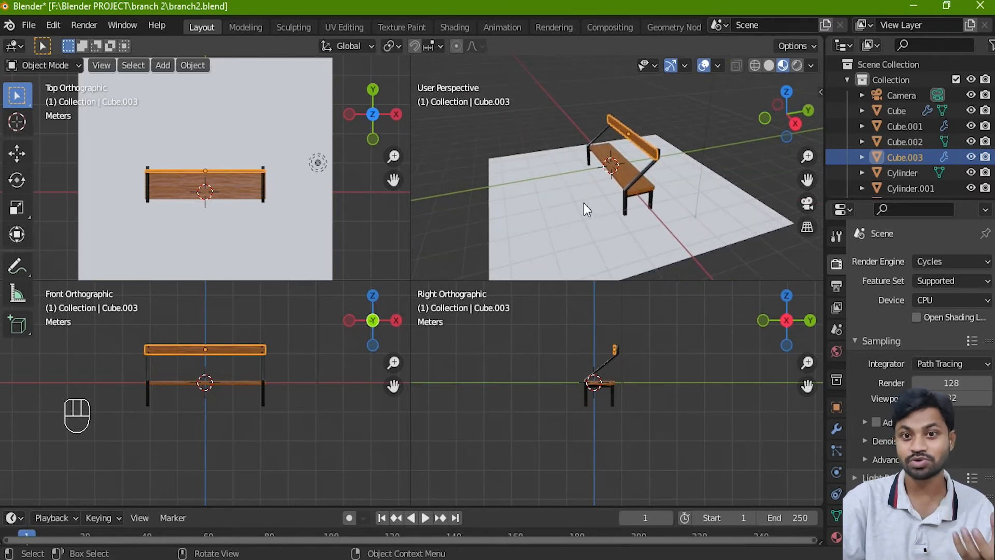
pyautogui.press('KP_0')
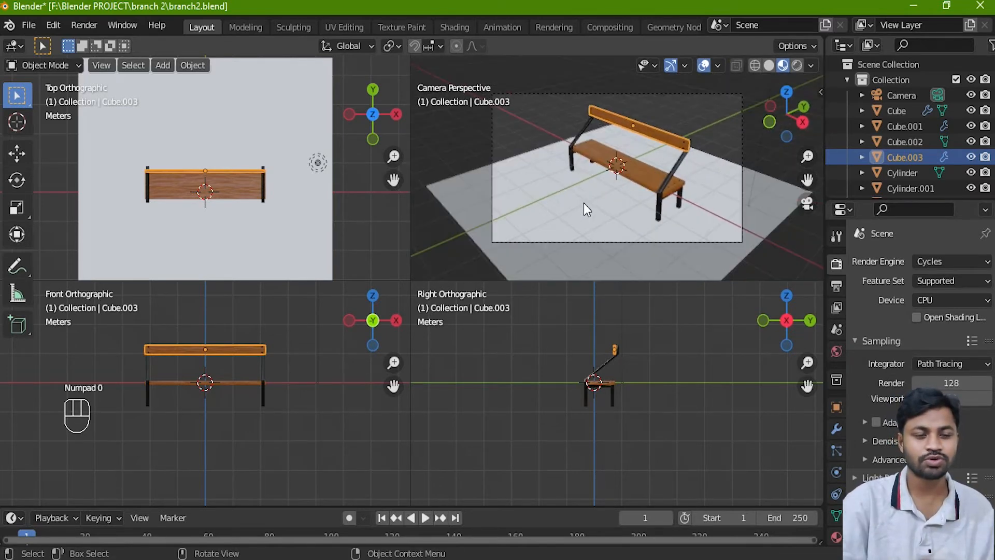
# Select the camera in the top view and move it closer to the bench, about -0.64 m in X and 0.64 m in Y
pyautogui.scroll(1, 583, 203)
pyautogui.scroll(-6, 310, 201)
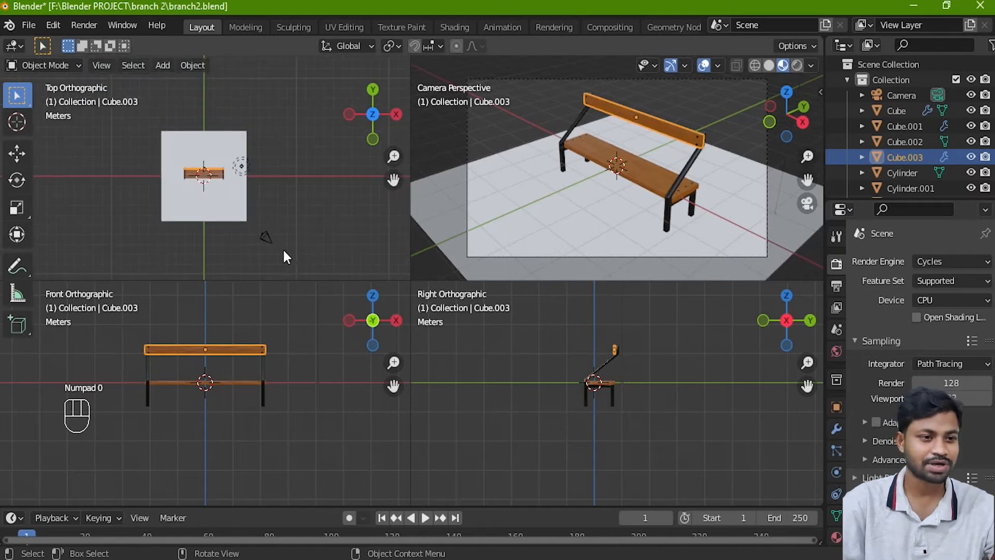
pyautogui.click(268, 240)
pyautogui.scroll(2, 268, 240)
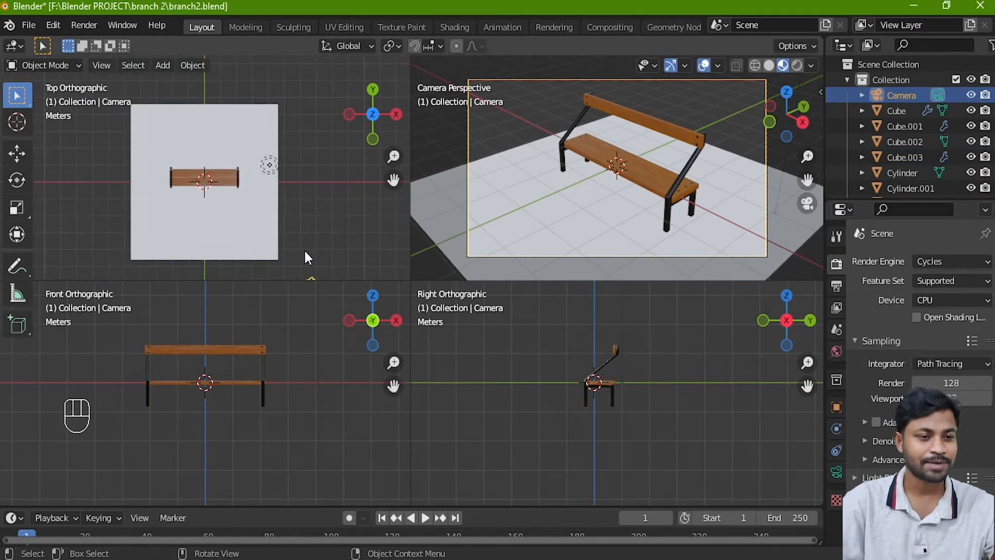
pyautogui.scroll(-1, 300, 257)
pyautogui.scroll(2, 284, 256)
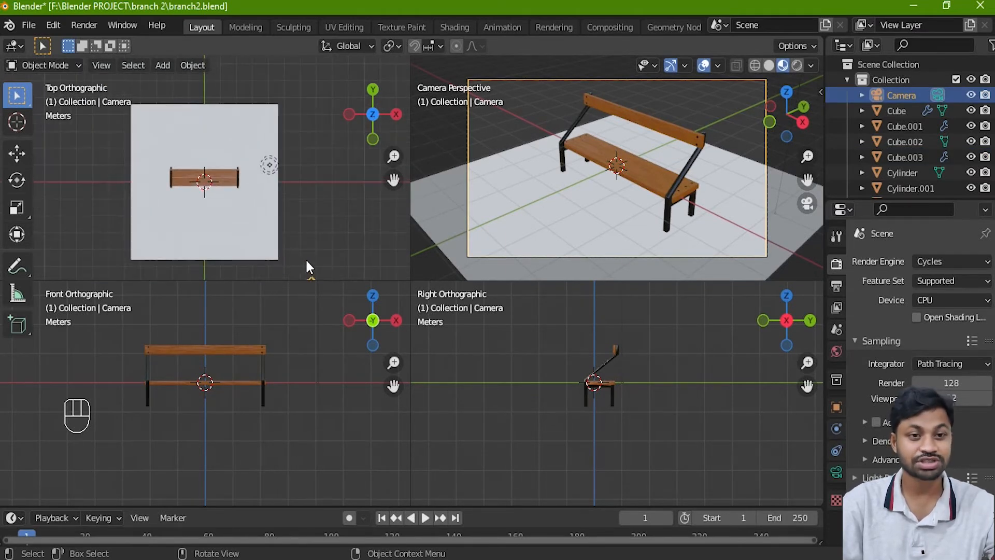
pyautogui.keyDown('shift'); pyautogui.moveTo(320, 239); pyautogui.dragTo(313, 196, button='middle'); pyautogui.keyUp('shift')
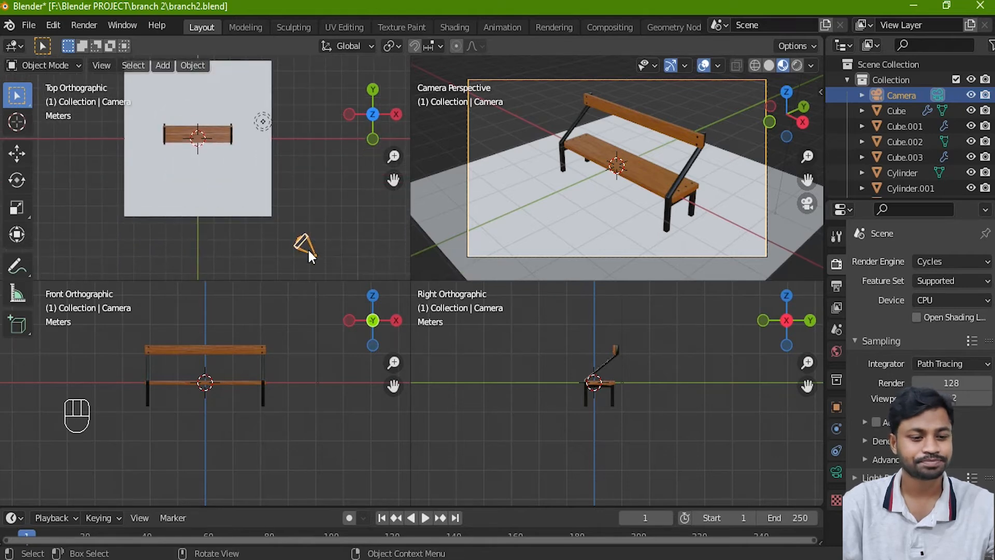
pyautogui.press('g')
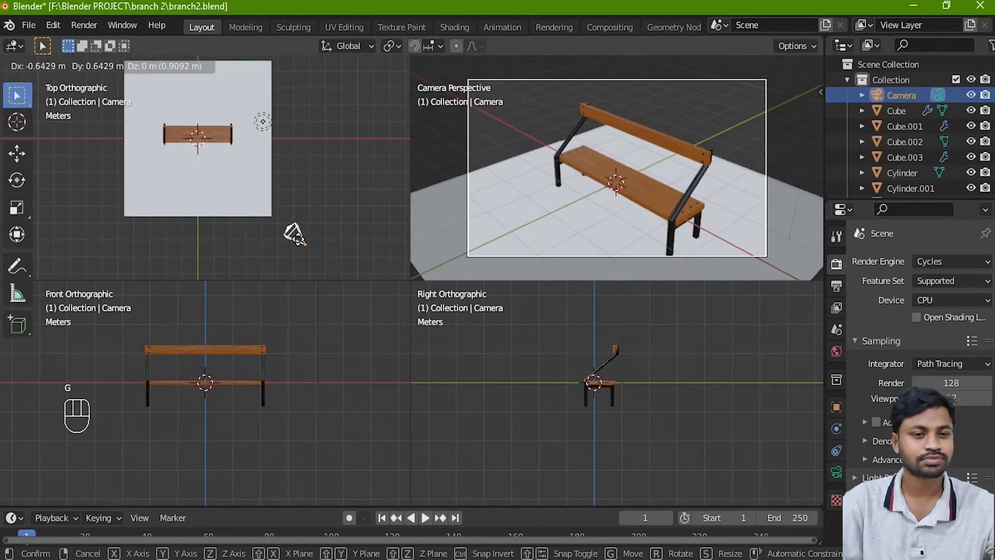
pyautogui.click(302, 238)
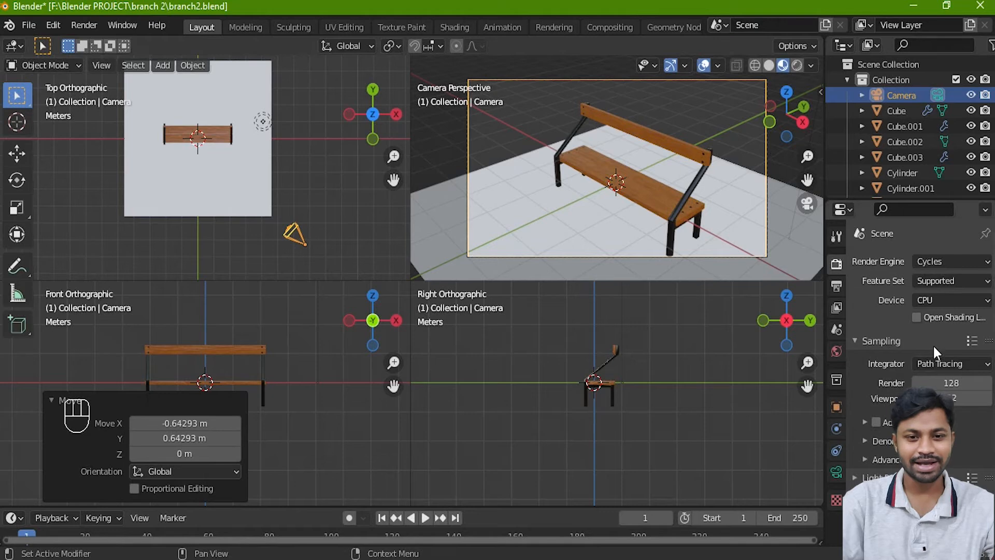
# Set the render output's X resolution to 1080 px for a square frame
pyautogui.scroll(-5, 904, 371)
pyautogui.scroll(5, 881, 321)
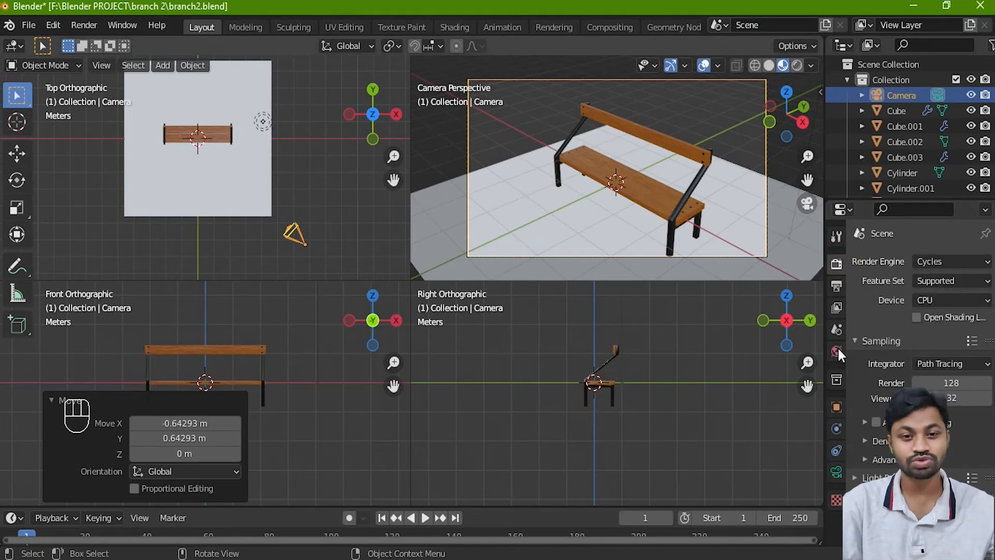
pyautogui.click(835, 239)
pyautogui.click(836, 265)
pyautogui.scroll(-5, 882, 332)
pyautogui.scroll(5, 860, 324)
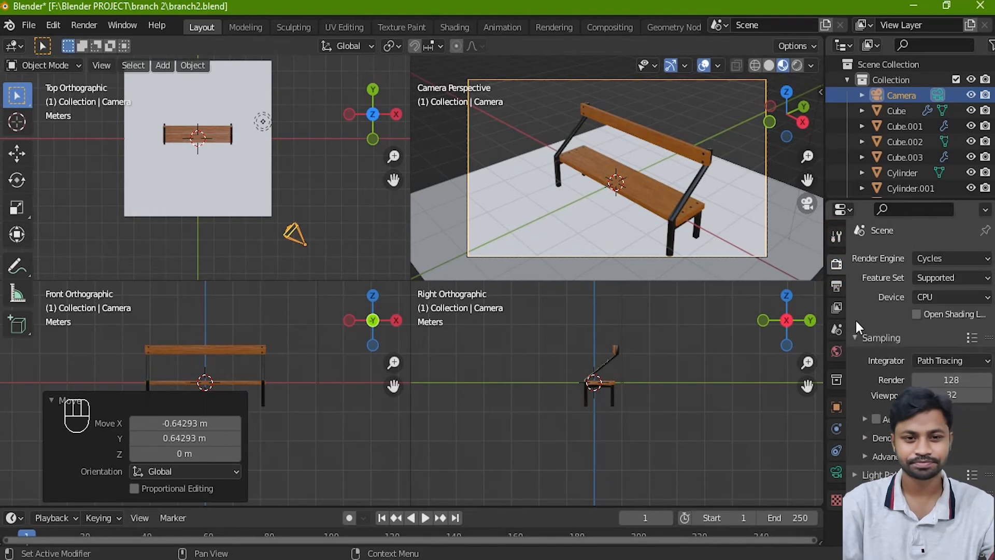
pyautogui.click(840, 288)
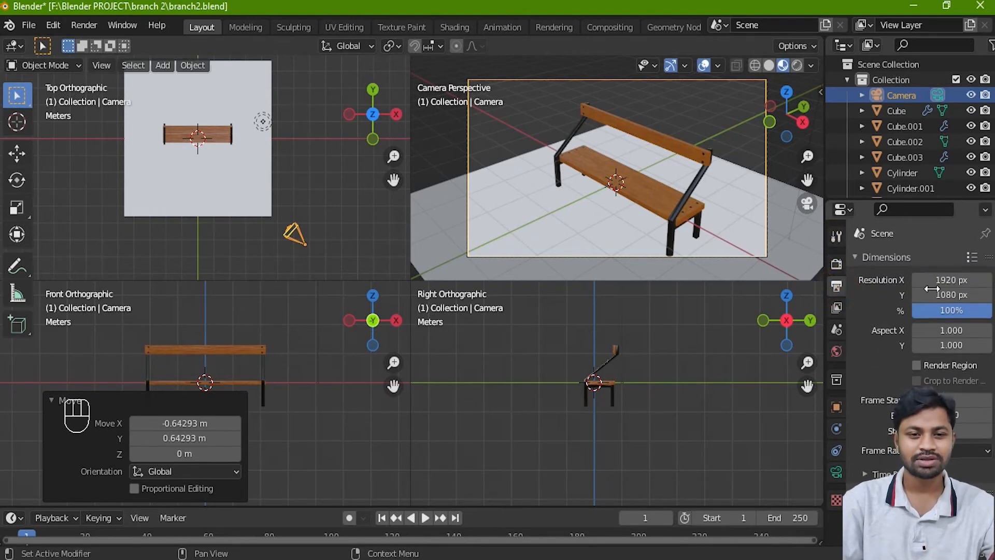
pyautogui.click(944, 278)
pyautogui.write('1')
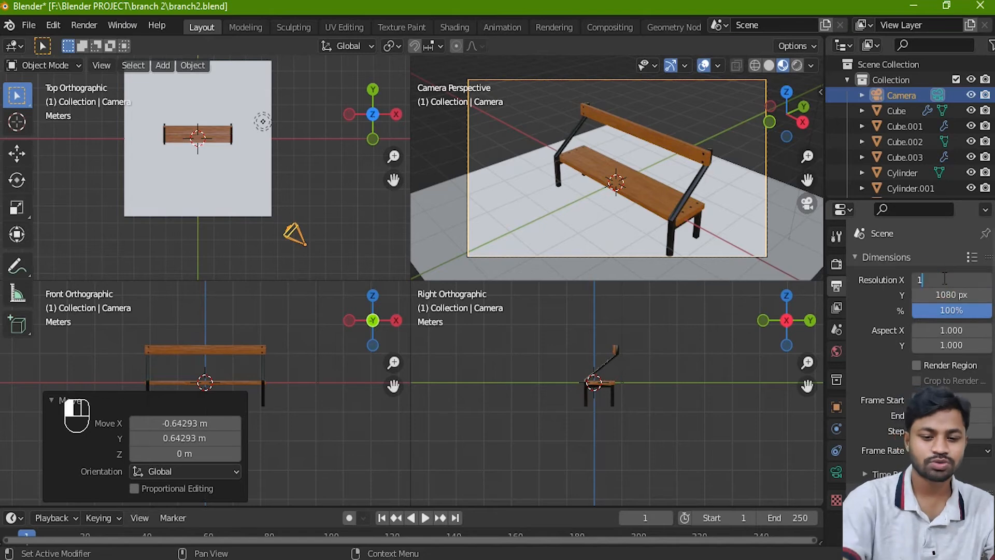
pyautogui.write('080')
pyautogui.press('Return')
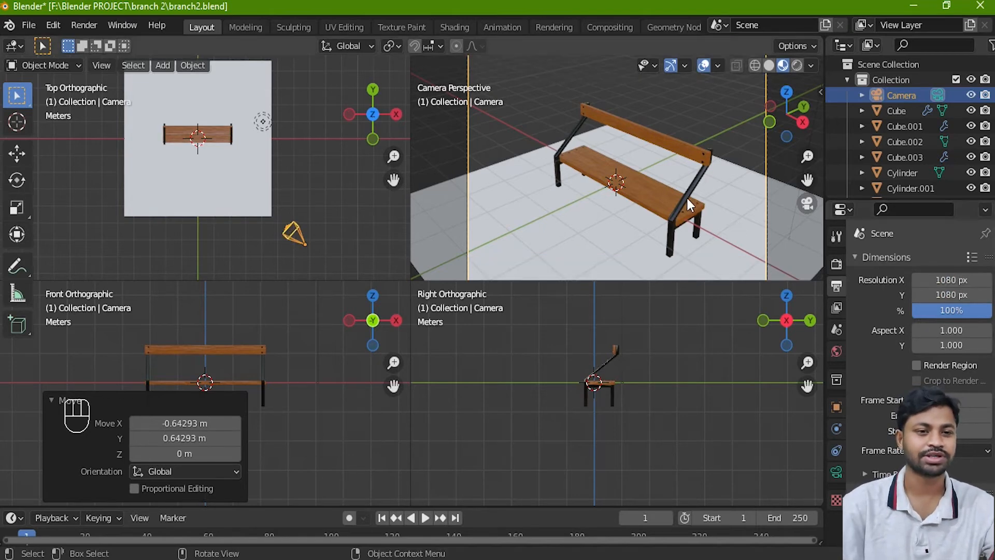
# Move the camera about -3.4 m in X and 3.26 m in Y towards the bench, and rotate it about 10.9° in the top view
pyautogui.scroll(-3, 687, 201)
pyautogui.scroll(1, 687, 201)
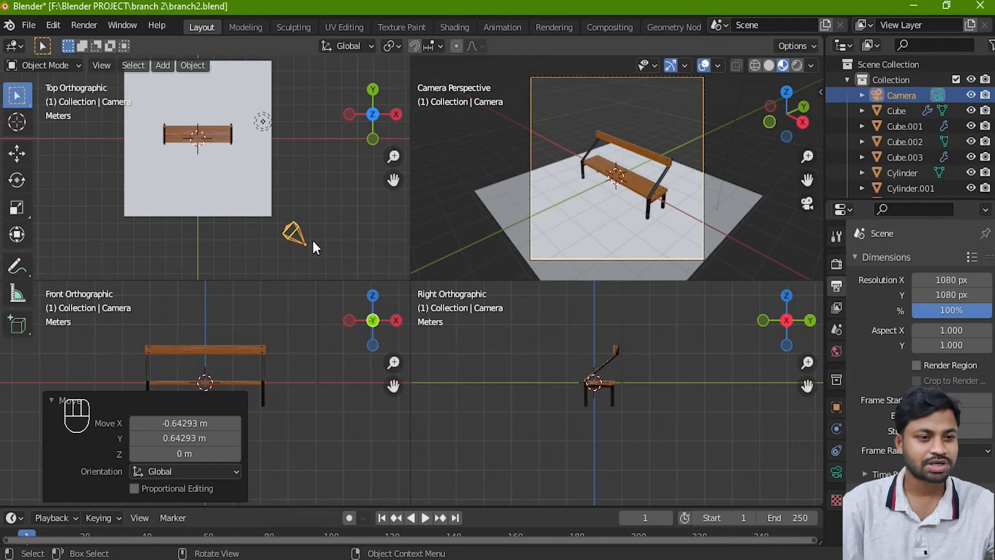
pyautogui.press('g')
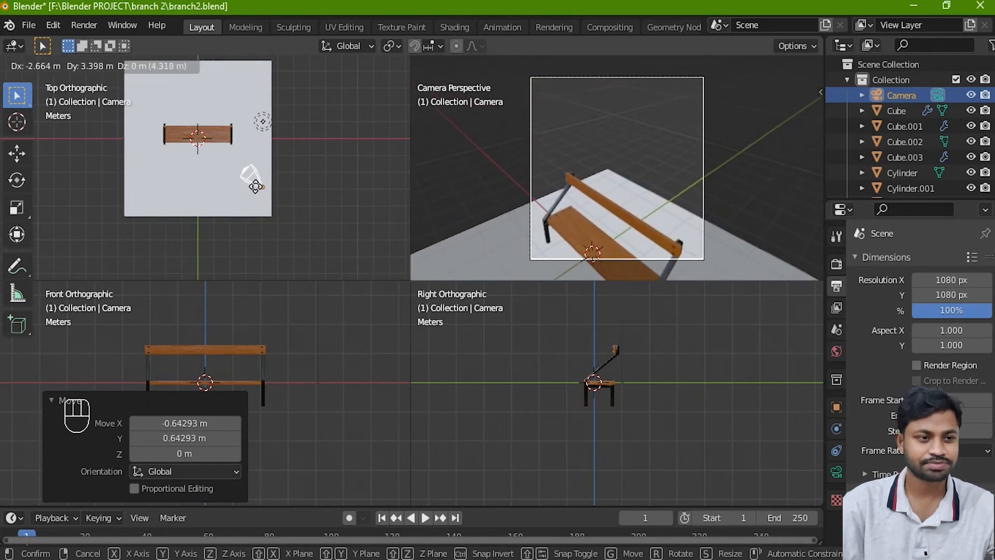
pyautogui.click(241, 188)
pyautogui.press('r')
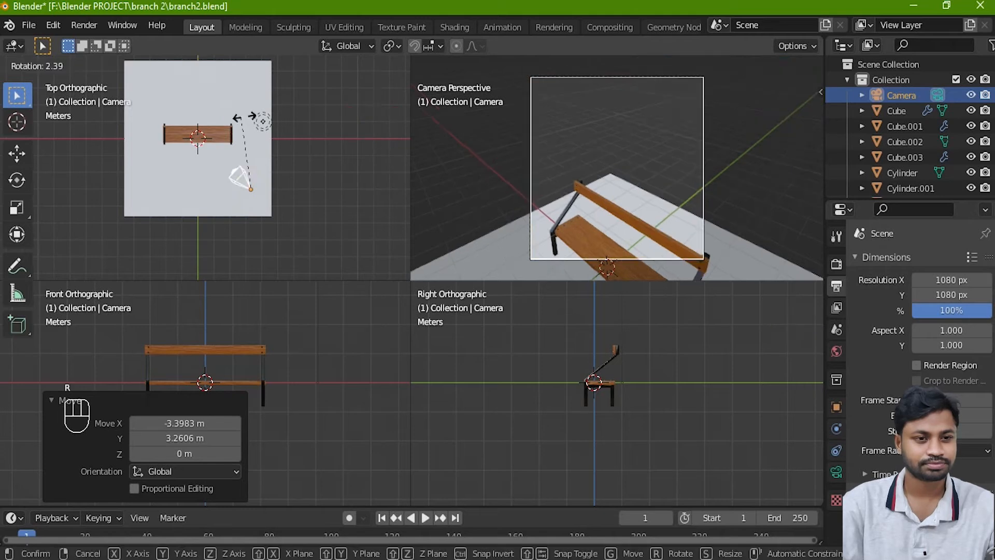
pyautogui.click(244, 147)
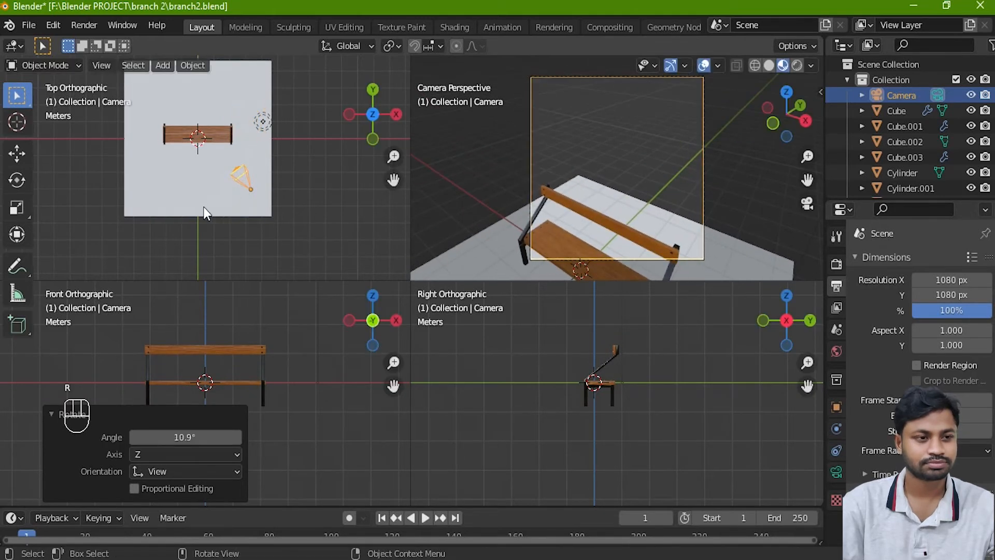
# Shift the camera slightly towards negative X, rotate it about 6.4° around Z, and back it away about 0.92 m in Y
pyautogui.press('g')
pyautogui.click(231, 186)
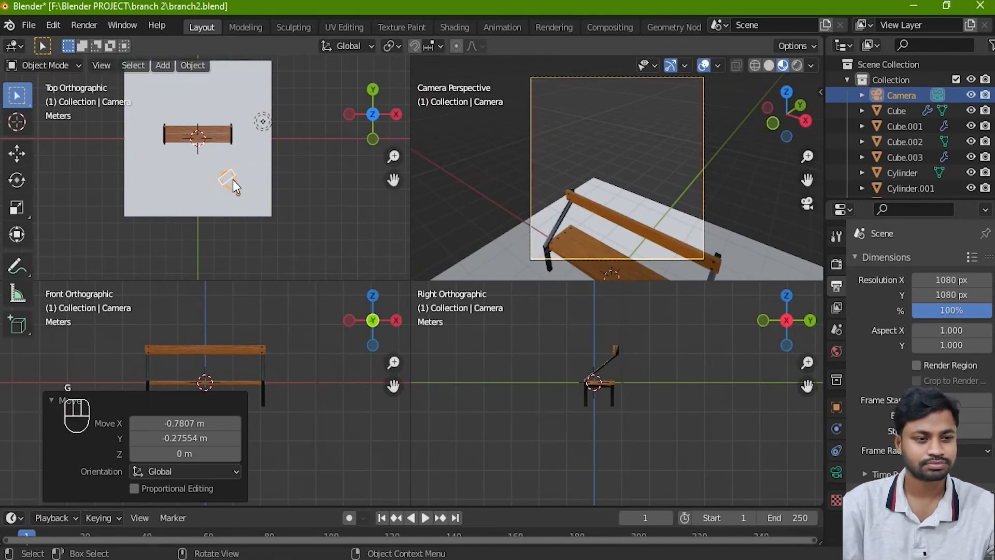
pyautogui.press('r')
pyautogui.click(233, 178)
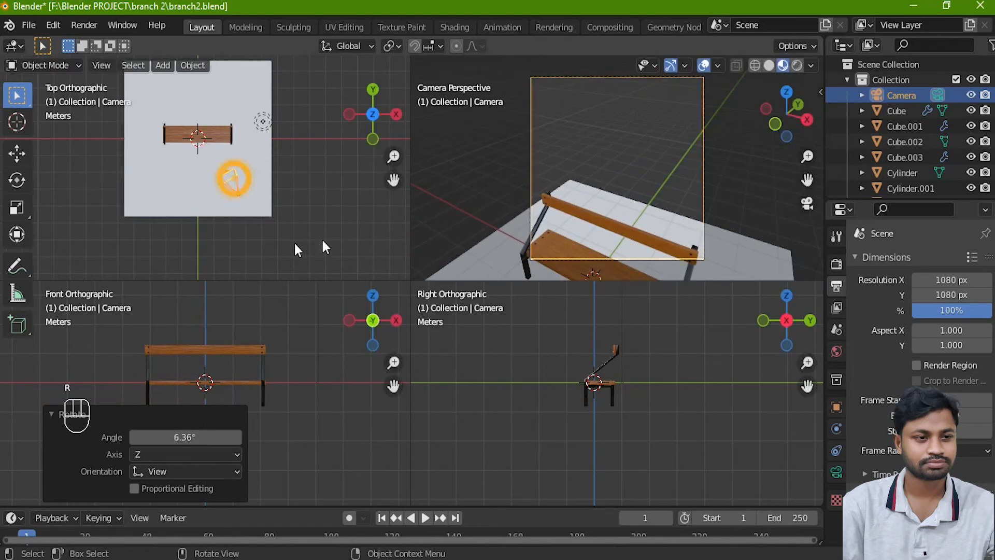
pyautogui.press('g')
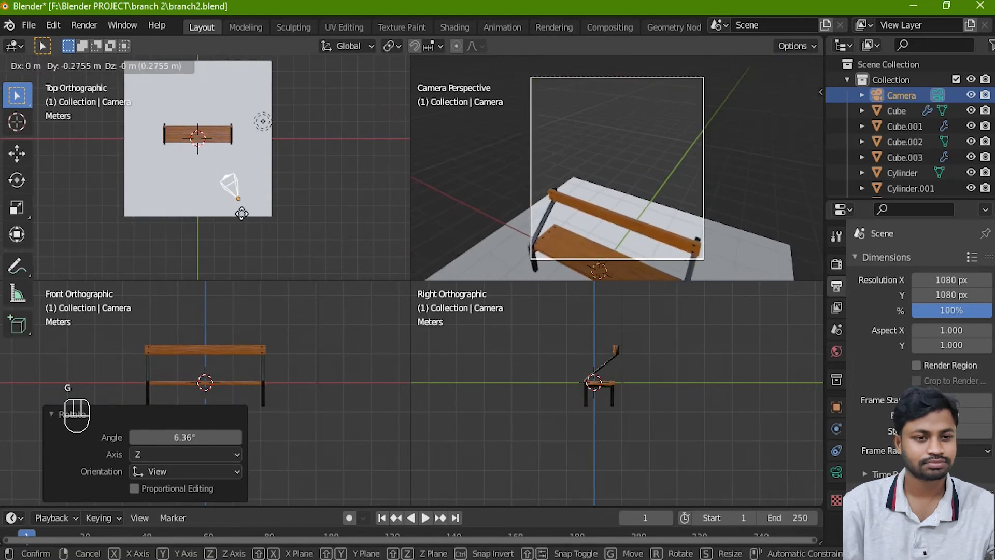
pyautogui.click(244, 222)
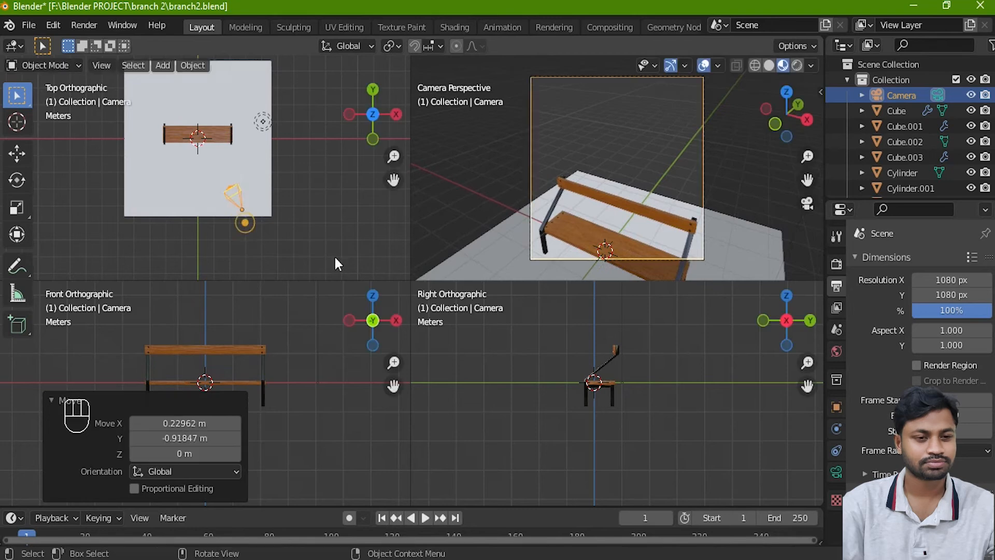
# Lower the camera along the global Z axis by about 2.18 m to bring the bench into the frame
pyautogui.press('g')
pyautogui.press('z')
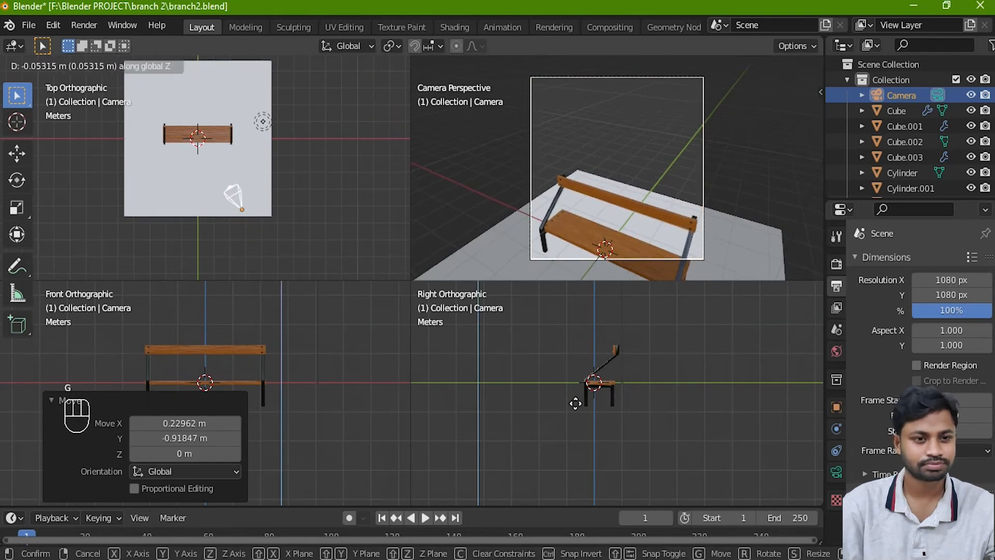
pyautogui.click(580, 459)
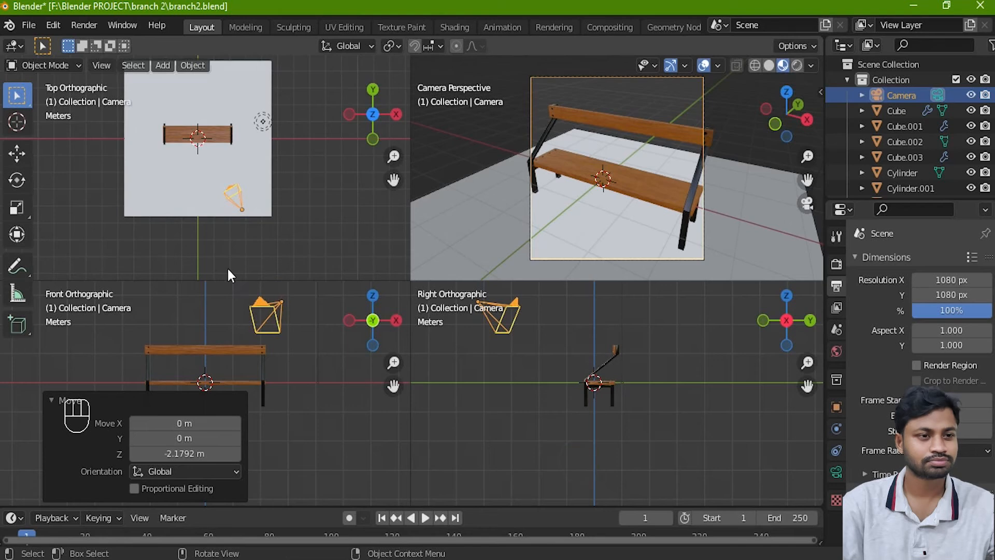
# Move the camera about -0.32 m in X and -0.41 m in Y, and rotate it about 5.2° in the top view
pyautogui.press('g')
pyautogui.click(240, 216)
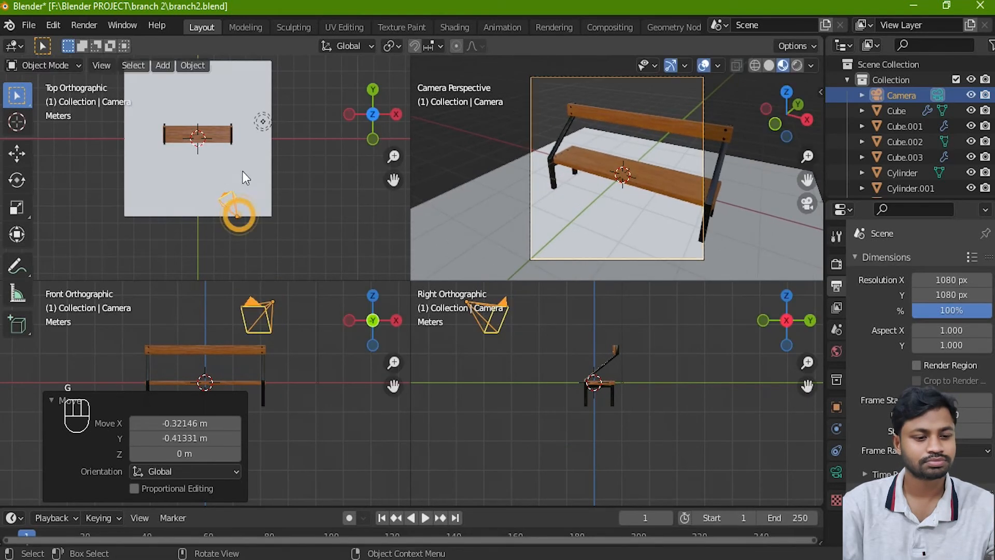
pyautogui.press('r')
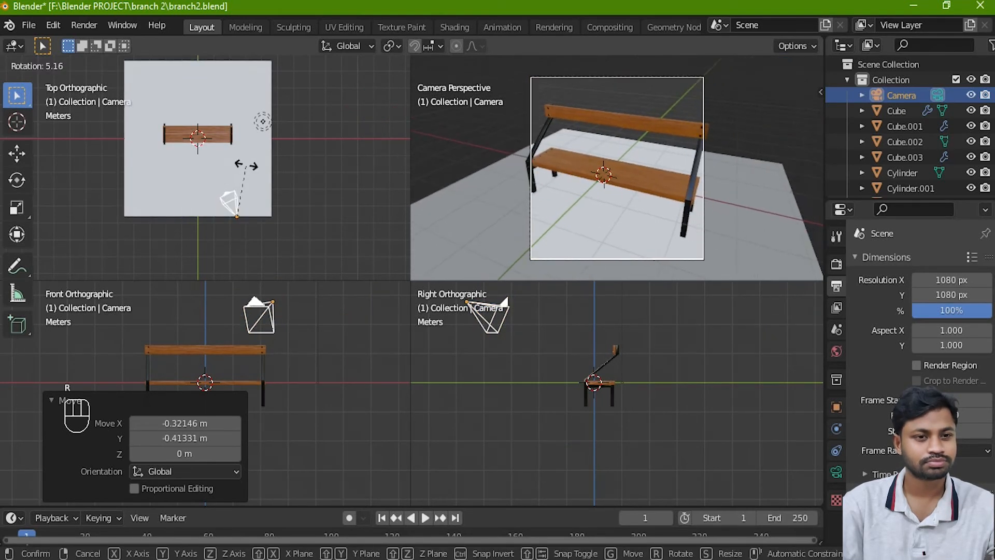
pyautogui.click(245, 166)
# Back the camera away in negative Y by about 0.23 m and a further 0.28 m, and rotate it about 2.3° around Z
pyautogui.press('g')
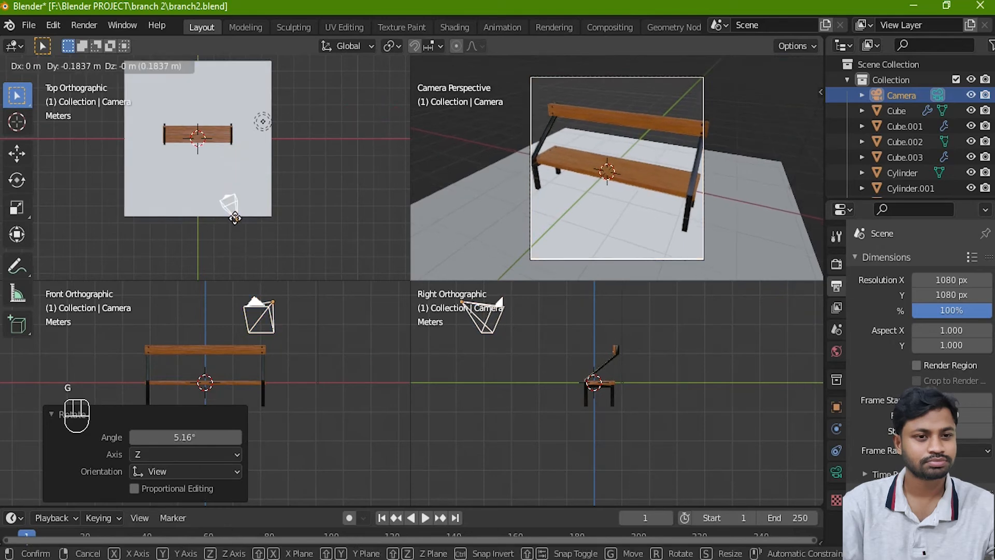
pyautogui.click(235, 220)
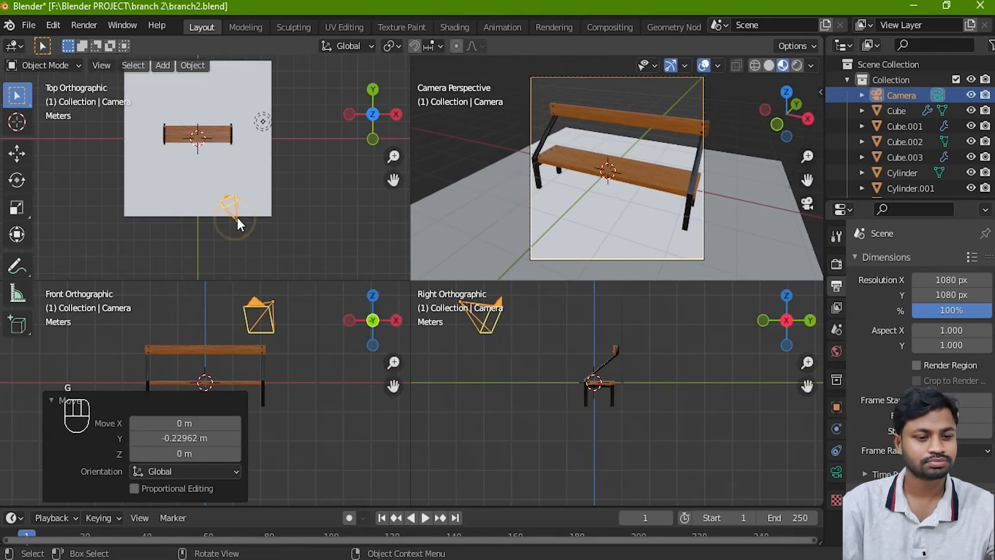
pyautogui.press('g')
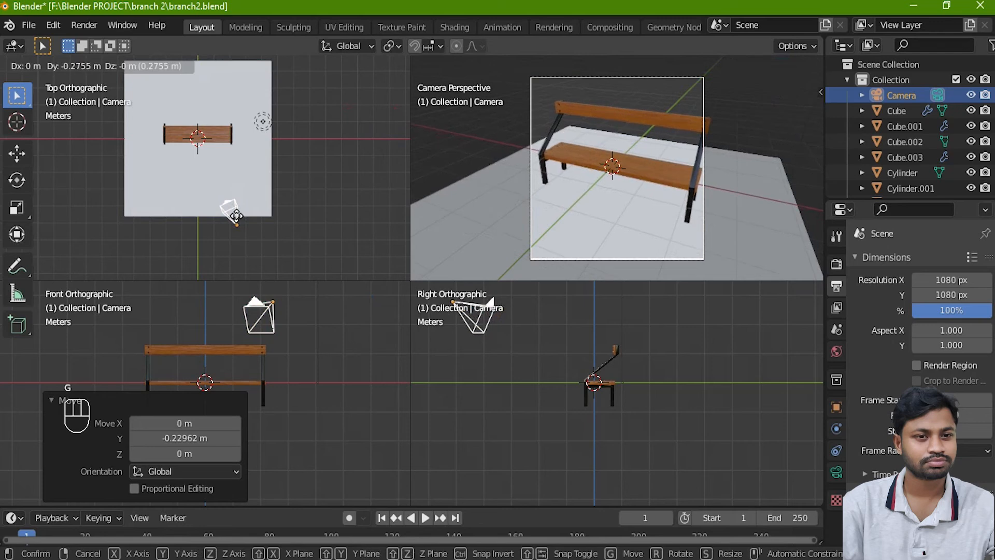
pyautogui.click(236, 216)
pyautogui.press('r')
pyautogui.click(235, 167)
# Move the camera about -0.05 m in X and -0.37 m in Y, and rotate it about 1.2° in the top view
pyautogui.press('g')
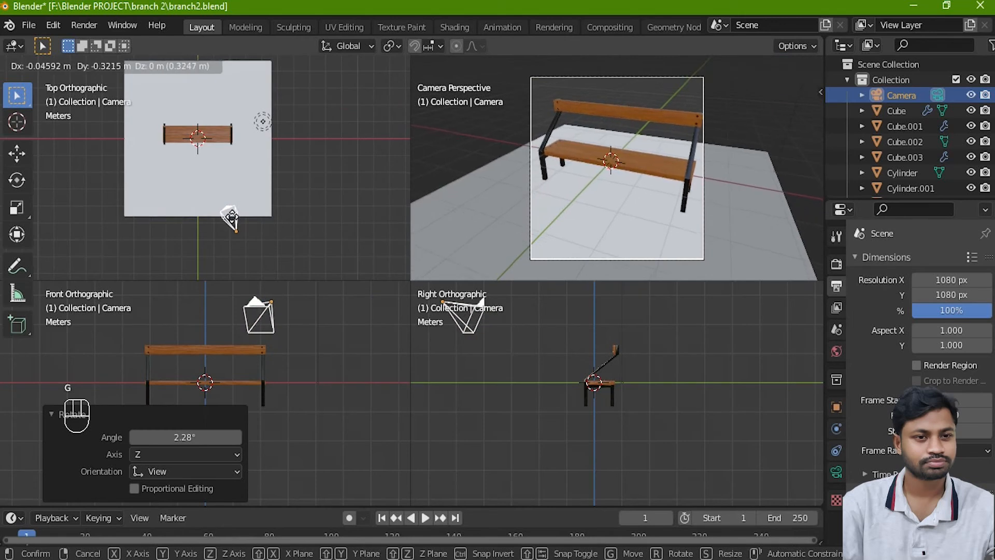
pyautogui.click(234, 217)
pyautogui.press('r')
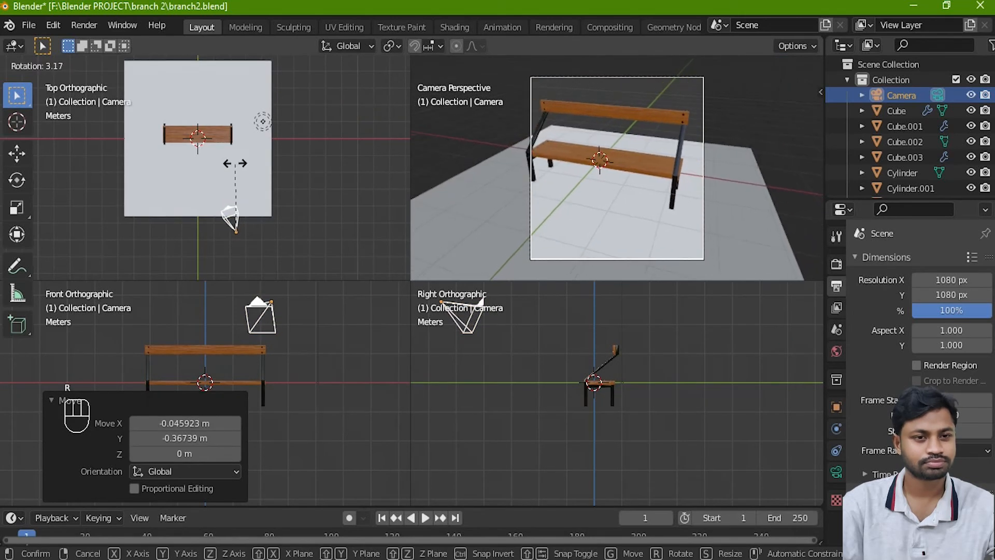
pyautogui.click(233, 163)
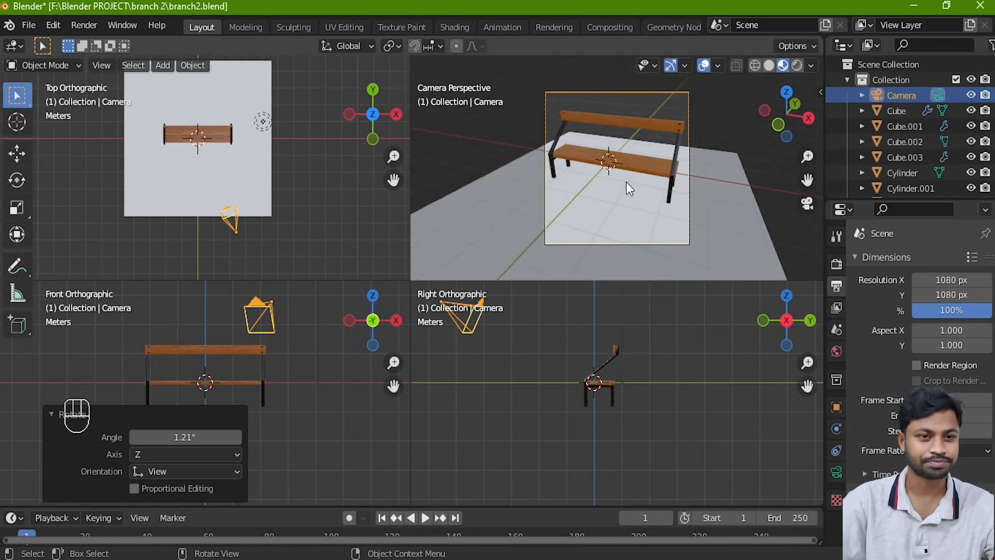
# Check the framing in the enlarged camera view, and raise the camera about 0.43 m along the global Z axis in the quad view
pyautogui.keyDown('ctrl'); pyautogui.moveTo(612, 197); pyautogui.dragTo(584, 225, button='middle'); pyautogui.keyUp('ctrl')
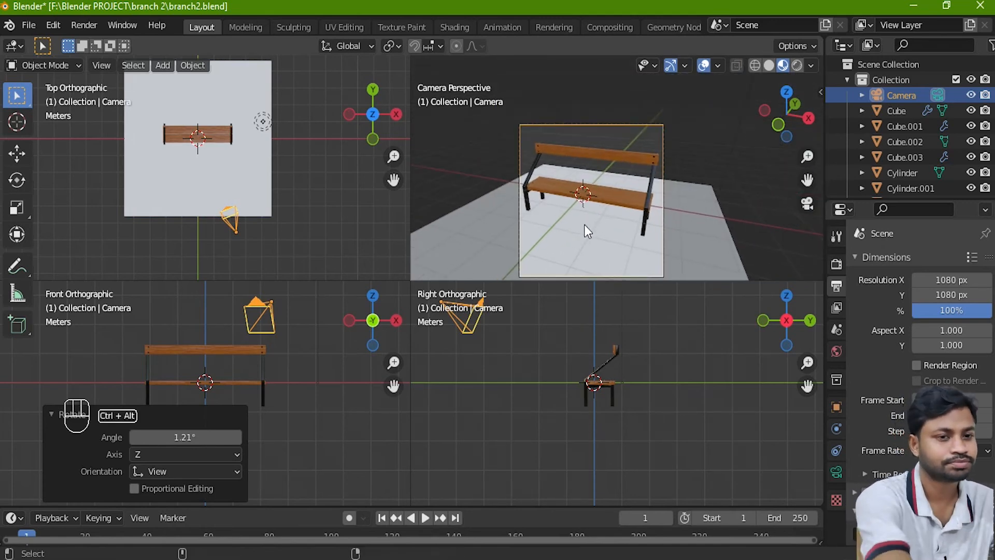
pyautogui.hotkey('ctrl', 'alt', 'q')
pyautogui.scroll(-2, 530, 313)
pyautogui.keyDown('shift'); pyautogui.moveTo(461, 325); pyautogui.dragTo(483, 263, button='middle'); pyautogui.keyUp('shift')
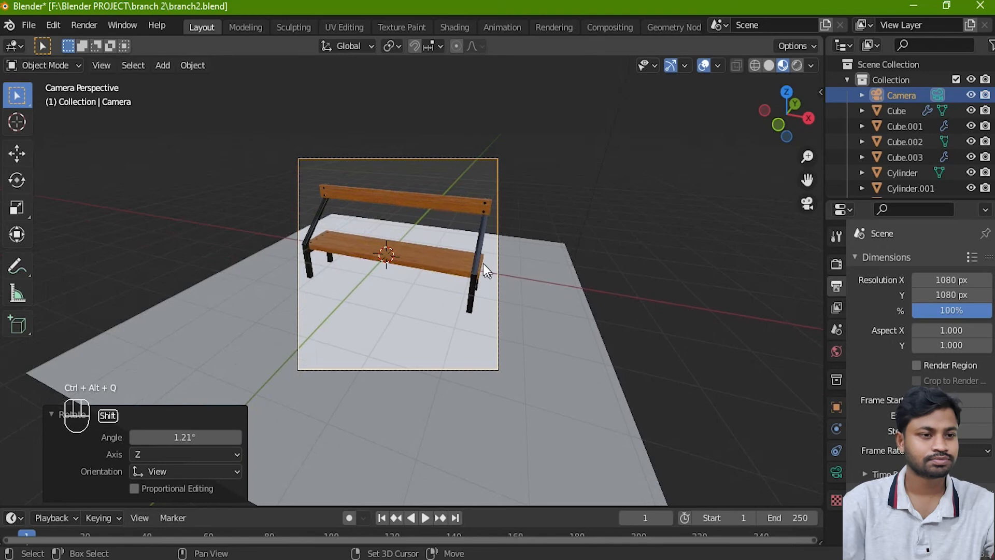
pyautogui.scroll(1, 483, 264)
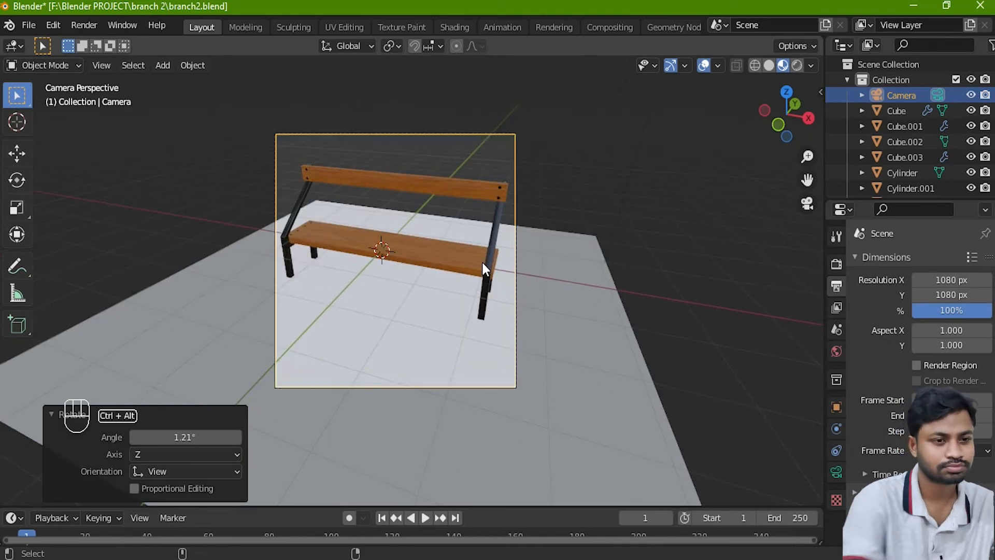
pyautogui.hotkey('ctrl', 'alt', 'q')
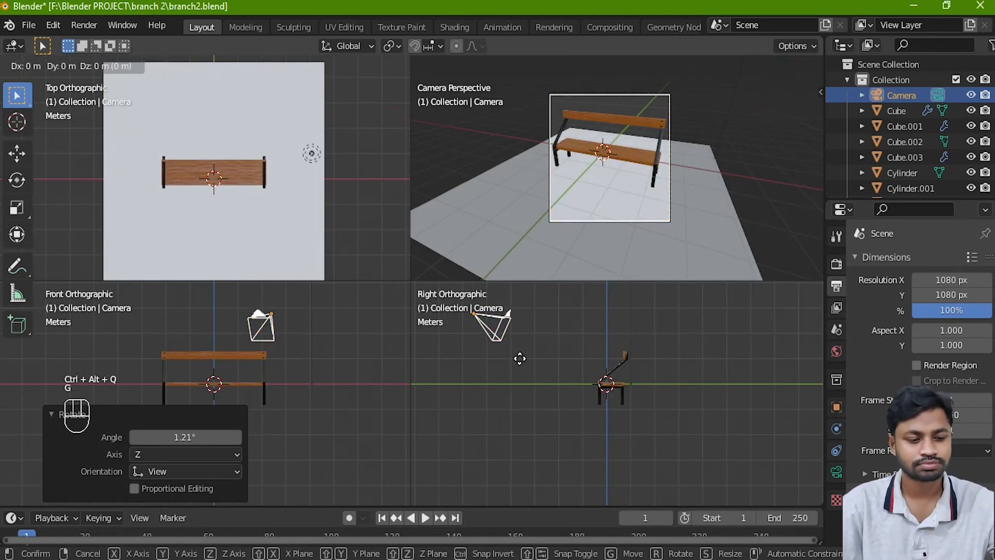
pyautogui.press('g')
pyautogui.press('z')
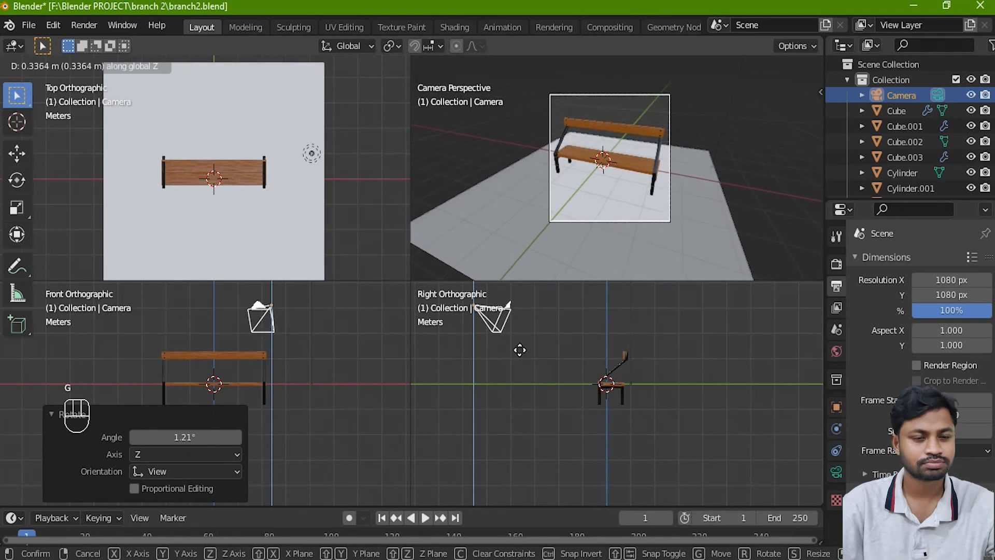
pyautogui.click(518, 347)
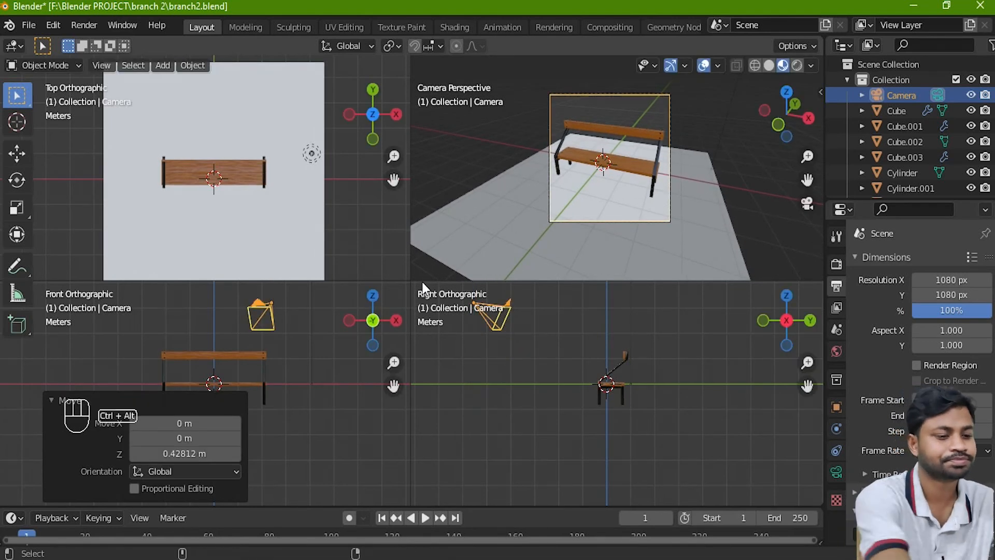
# Enlarge the perspective view and orbit out of the camera view to examine the bench up close
pyautogui.hotkey('ctrl', 'alt', 'q')
pyautogui.moveTo(467, 309); pyautogui.dragTo(496, 310, button='middle')
pyautogui.scroll(1, 466, 310)
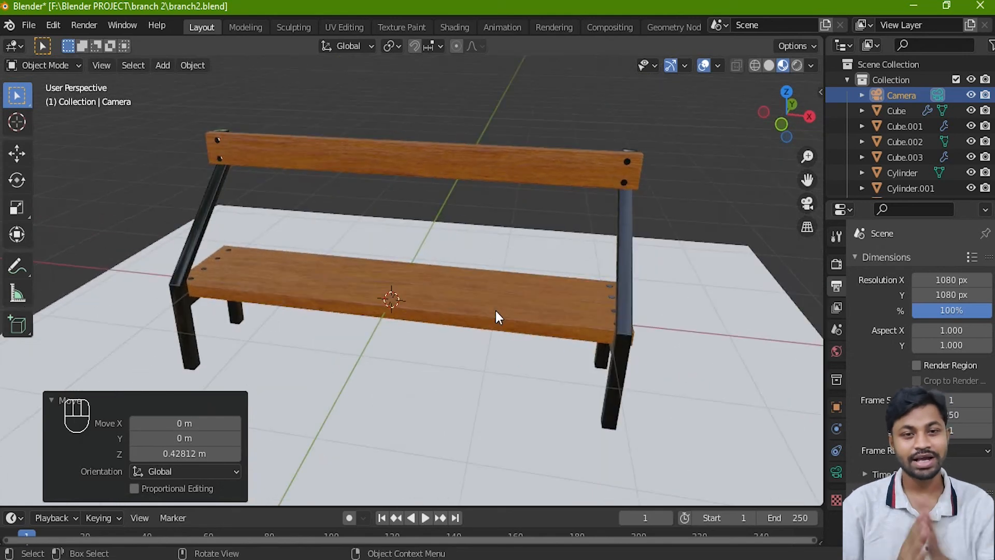